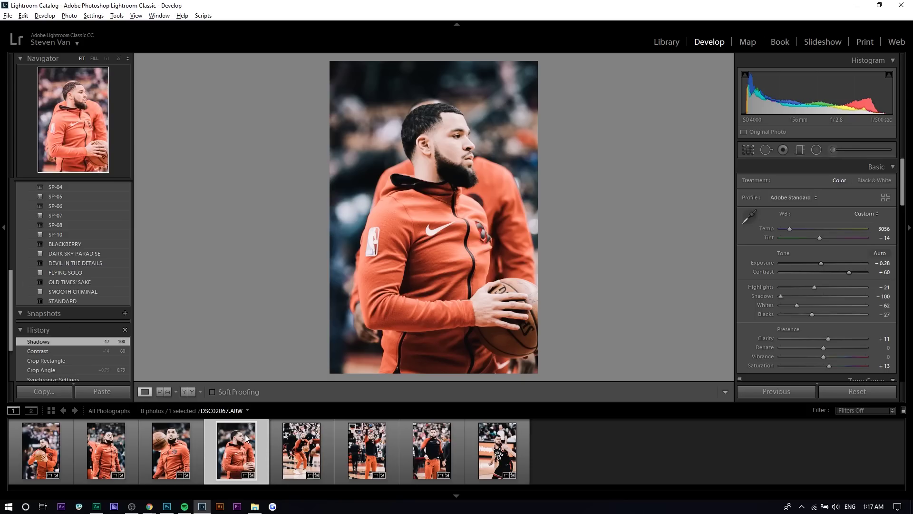
- Compare DSC02125 and the fourth photo against DSC02039, then settle on DSC02039 for editing
click(292, 442)
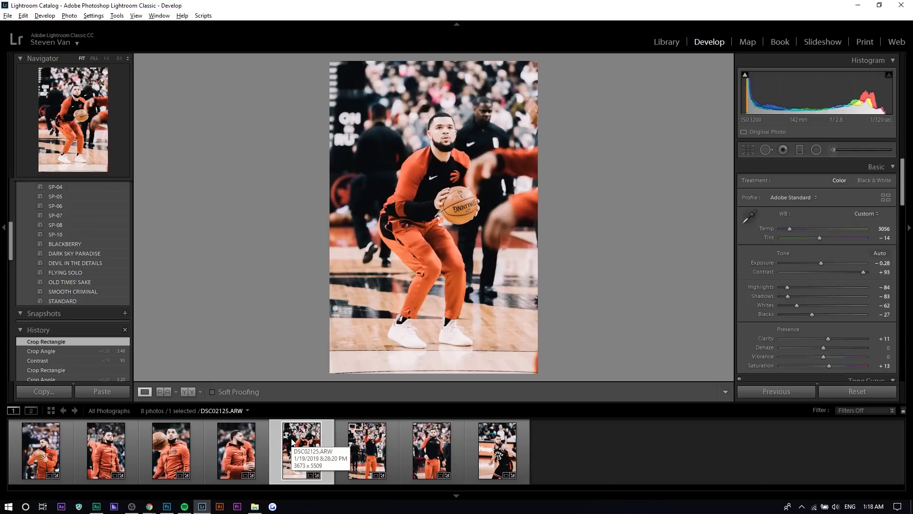
click(37, 467)
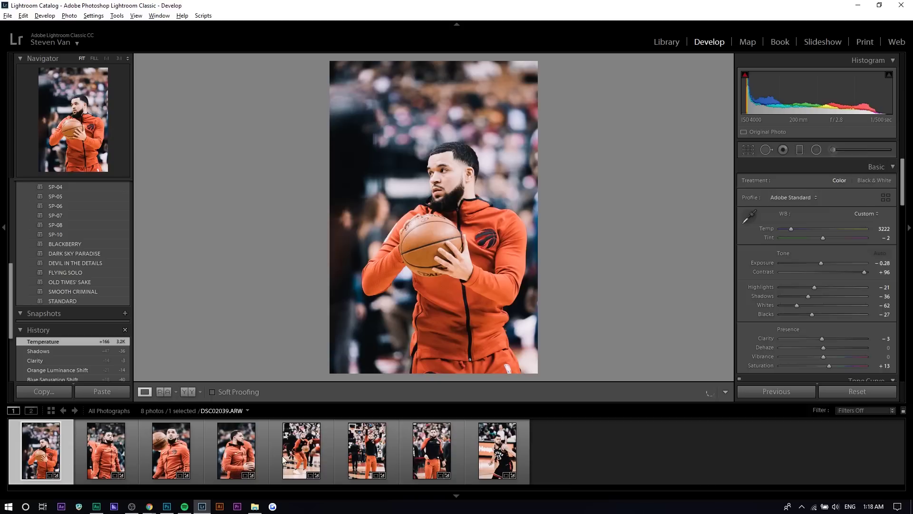
click(288, 462)
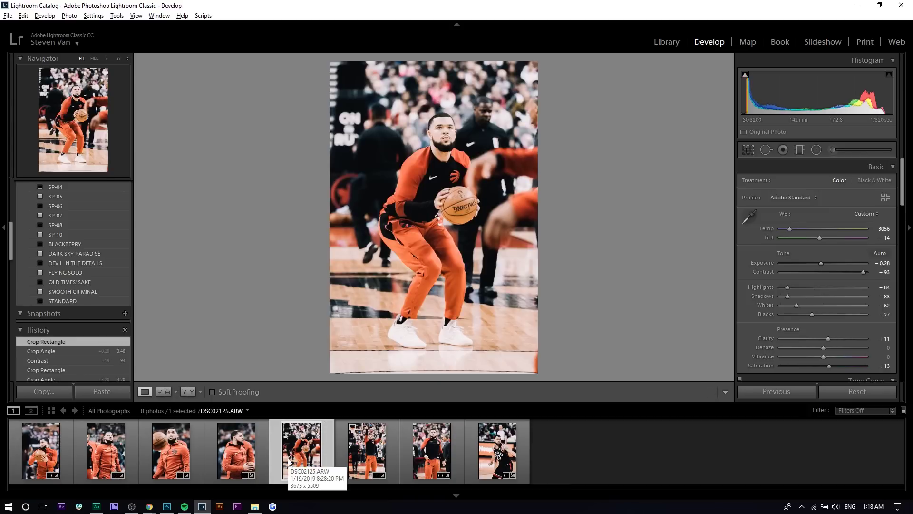
click(258, 451)
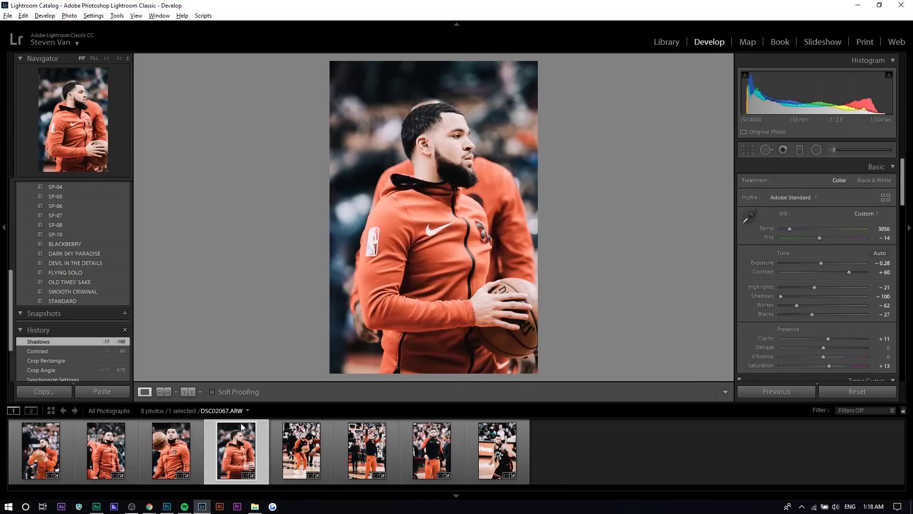
click(62, 445)
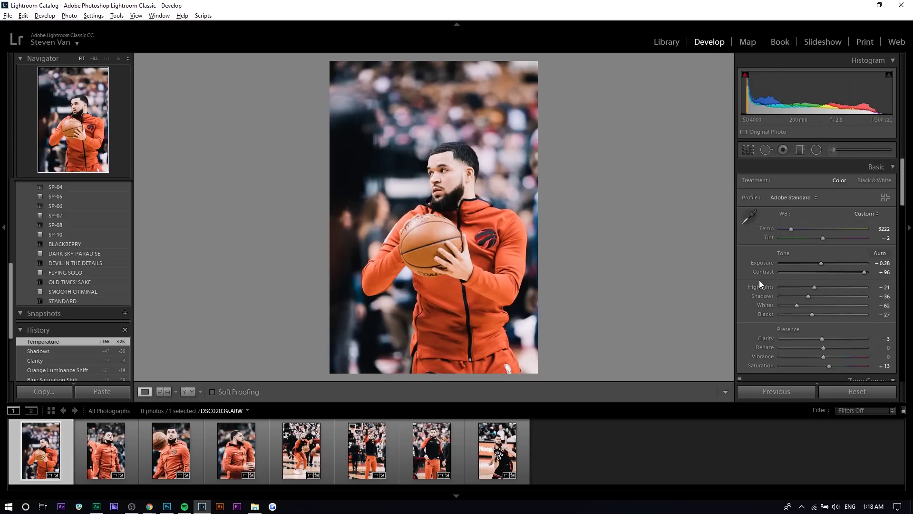
scroll(759, 284, down, 10)
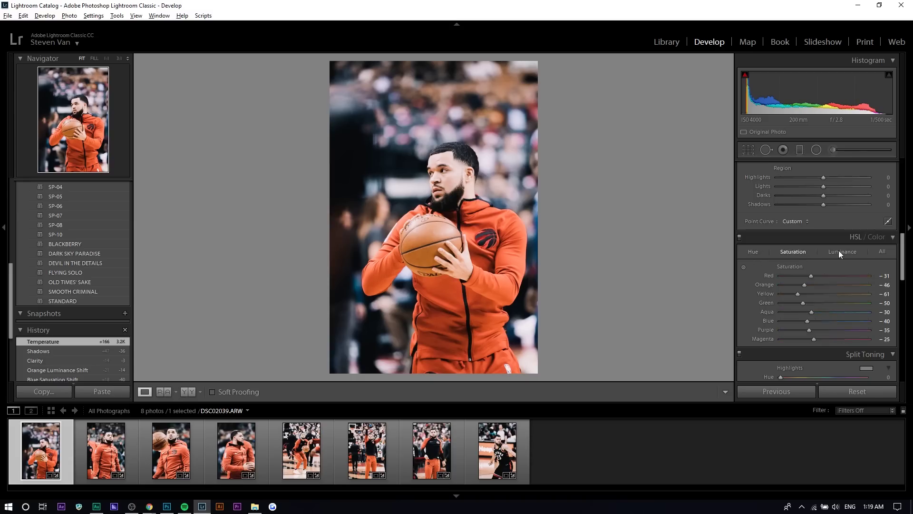
- Test Red hue shifts on the jersey, undo them, and push Blue hue to −100 for a teal background
click(751, 253)
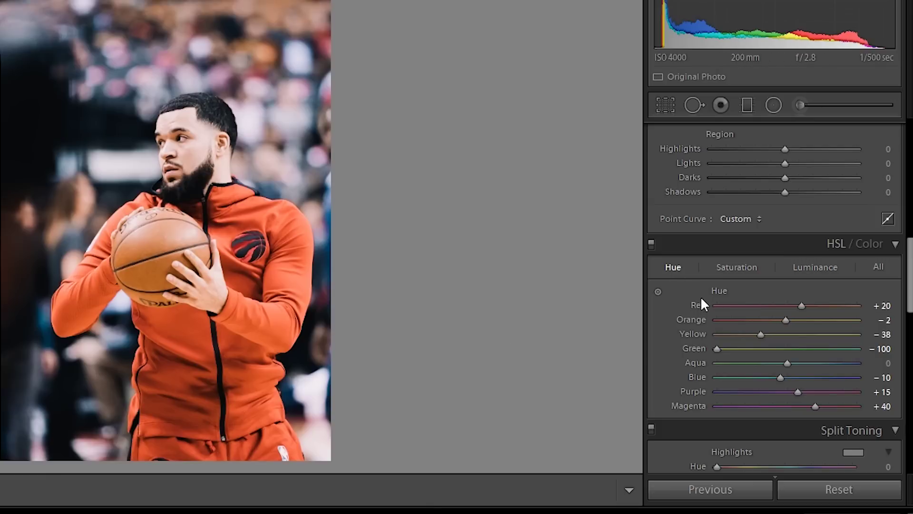
click(723, 305)
drag(723, 305, 842, 304)
key(ctrl+z)
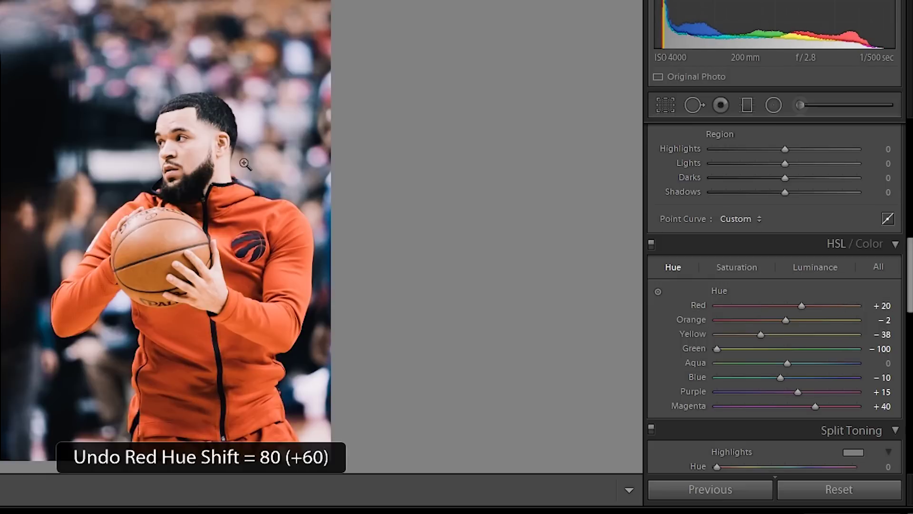
drag(747, 375, 859, 377)
- Undo the Blue hue shift and a trial Red luminance drop to −100
key(ctrl+z)
click(804, 267)
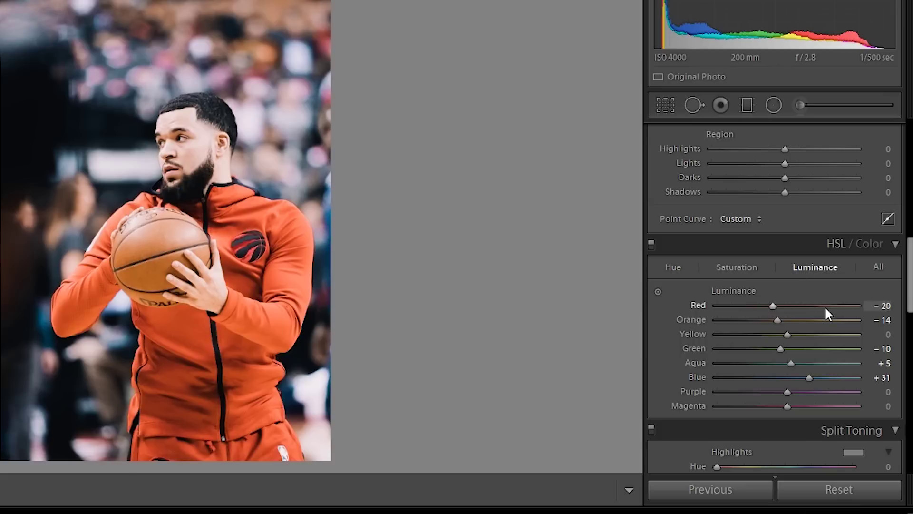
drag(823, 306, 624, 329)
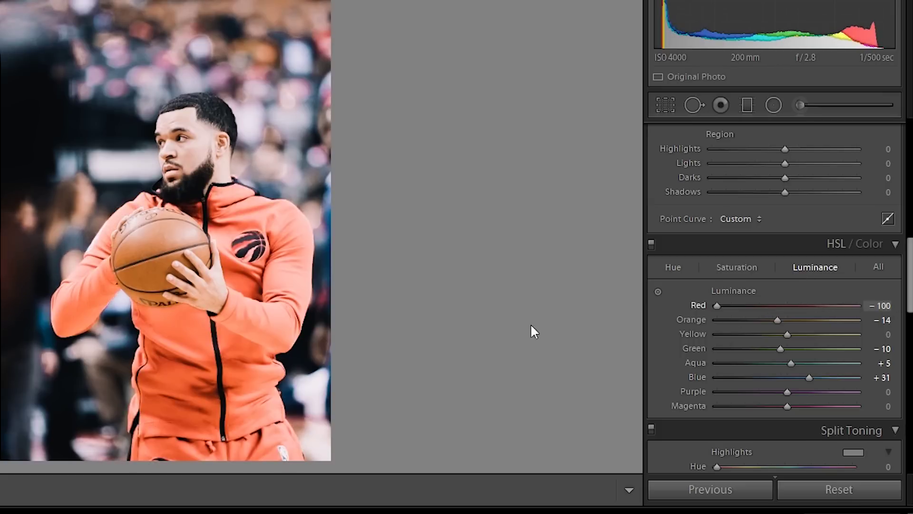
key(ctrl+z)
- Drain Red saturation to −100, then advance two photos to DSC02125
click(750, 269)
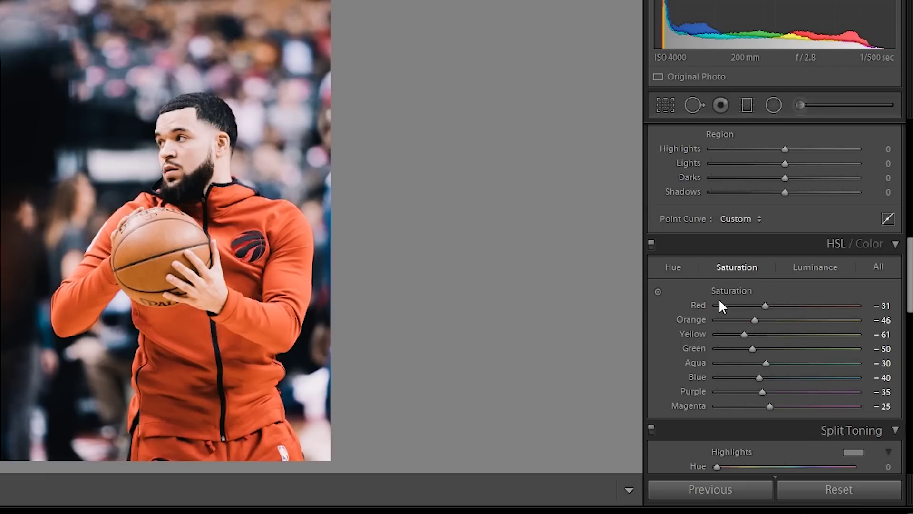
drag(720, 306, 785, 307)
key(Right)
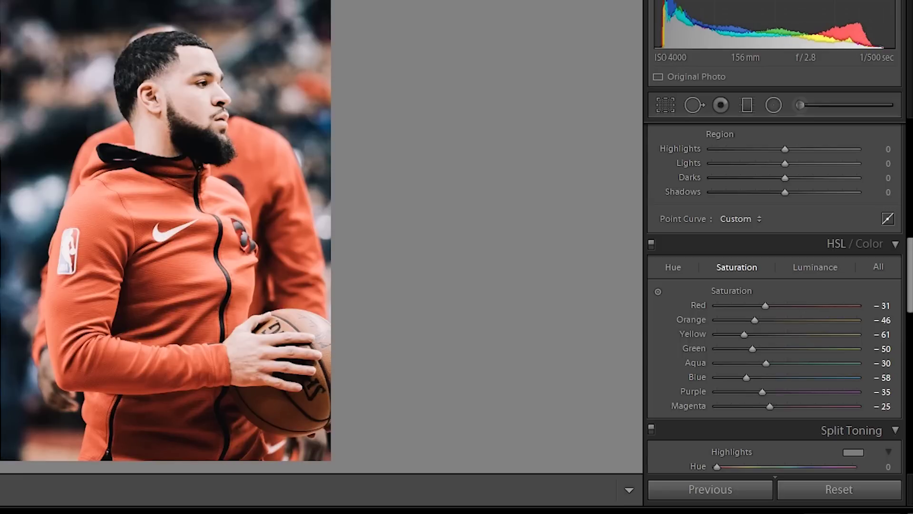
key(Right)
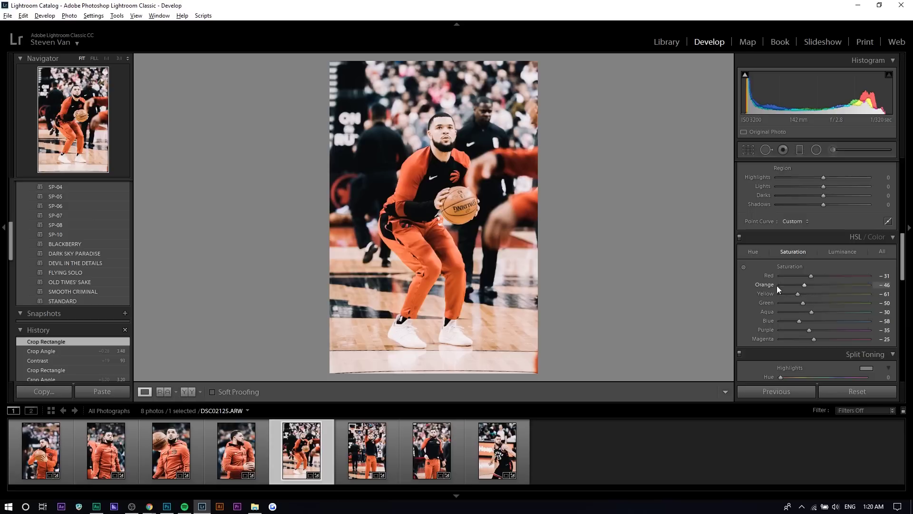
- Set Orange saturation to −42 and Aqua, Blue, Purple, Magenta to −100, then compare with the original
drag(794, 288, 763, 301)
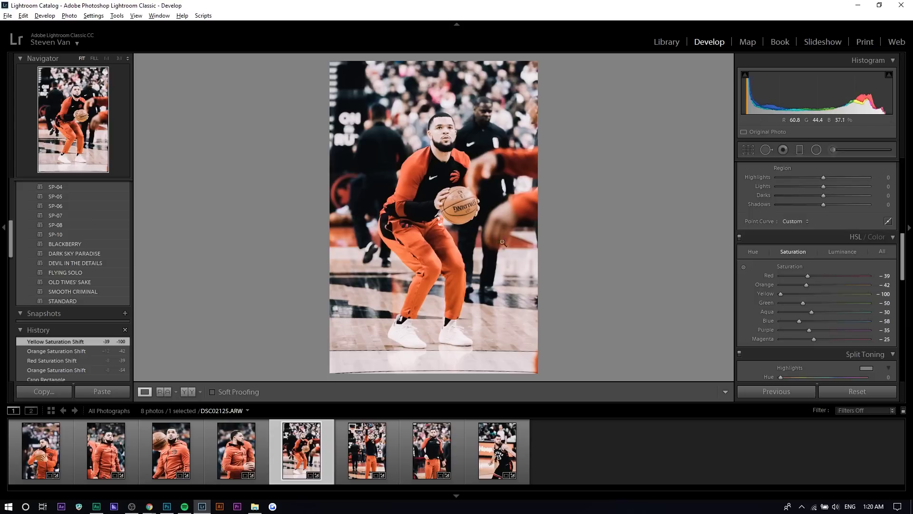
click(780, 311)
click(780, 320)
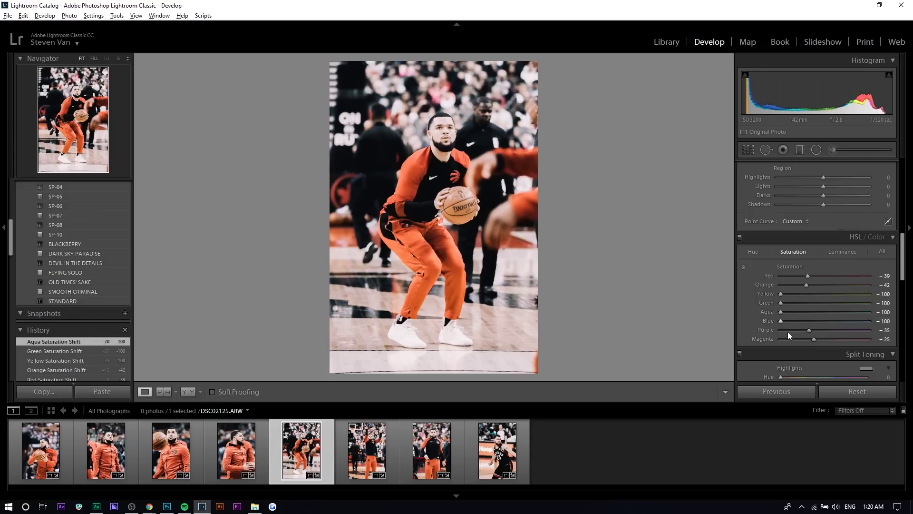
click(781, 329)
click(781, 338)
key(backslash)
key(backslash)
key(backslash)
key(backslash)
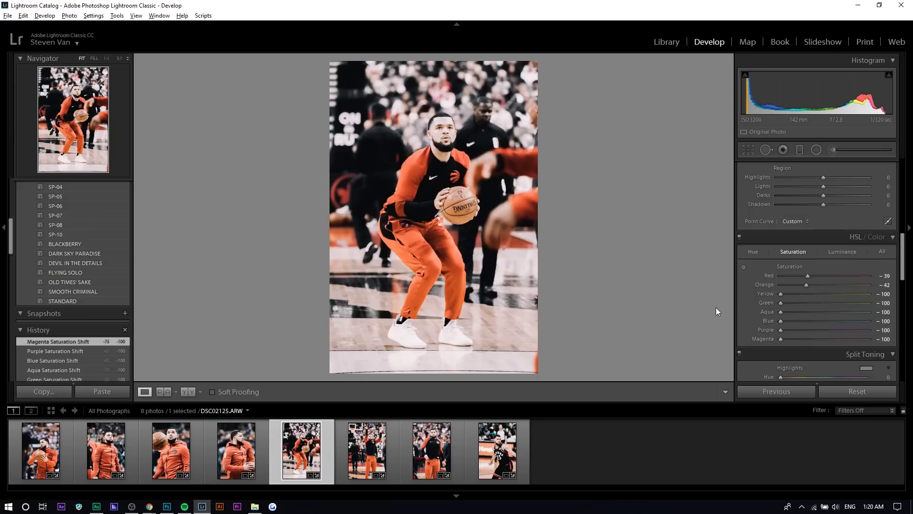
- Compare DSC02125's pre-saturation History state with its latest saturation edit
scroll(82, 230, down, 3)
click(46, 316)
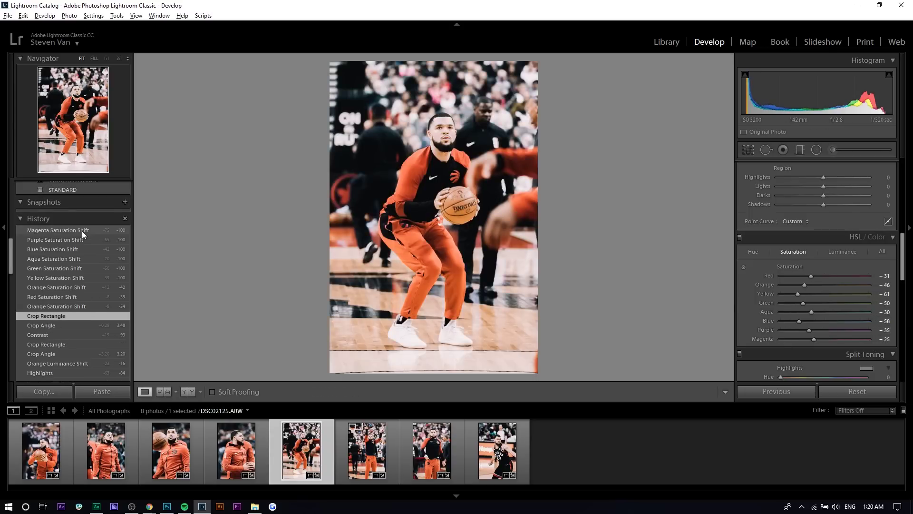
click(81, 231)
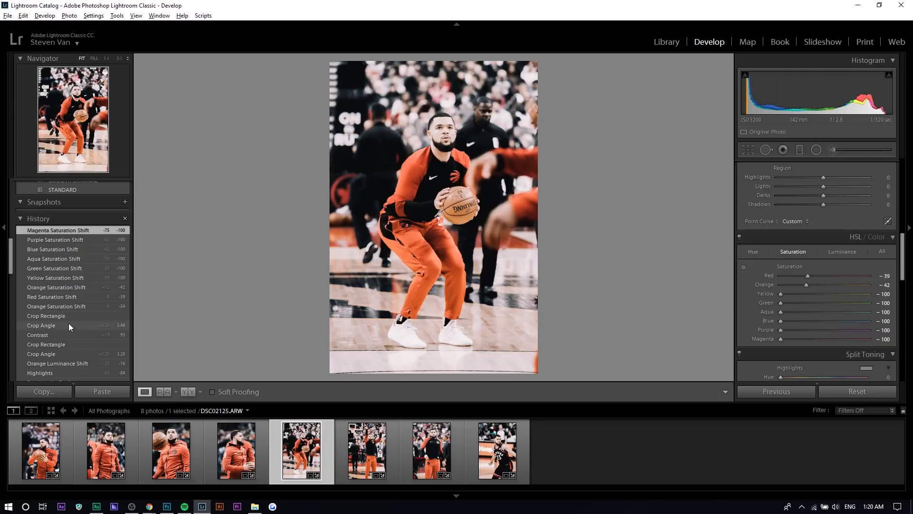
click(68, 324)
click(77, 230)
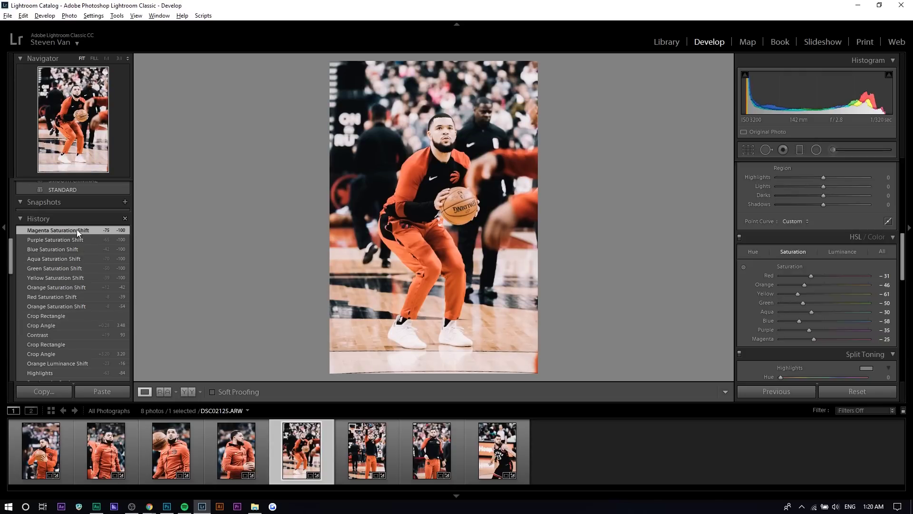
- Copy DSC02125's settings and paste them onto DSC02130 and DSC02039
click(44, 391)
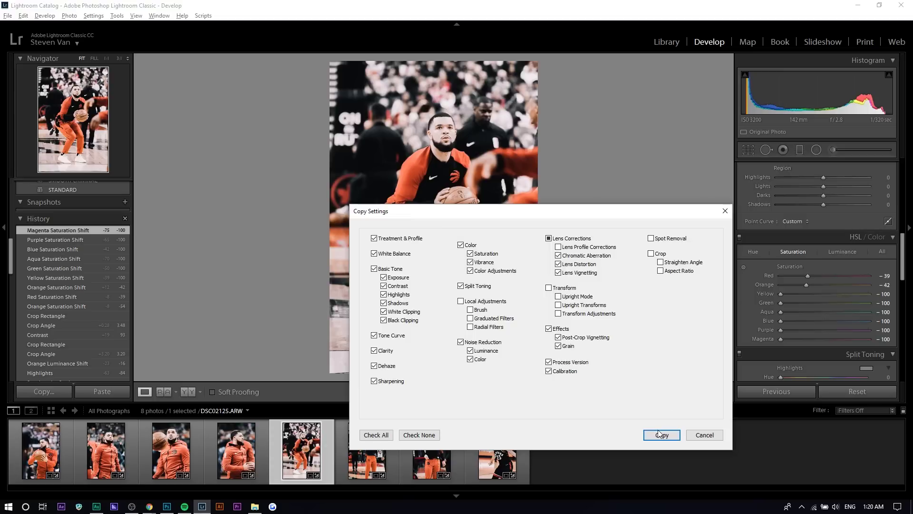
click(660, 434)
click(366, 450)
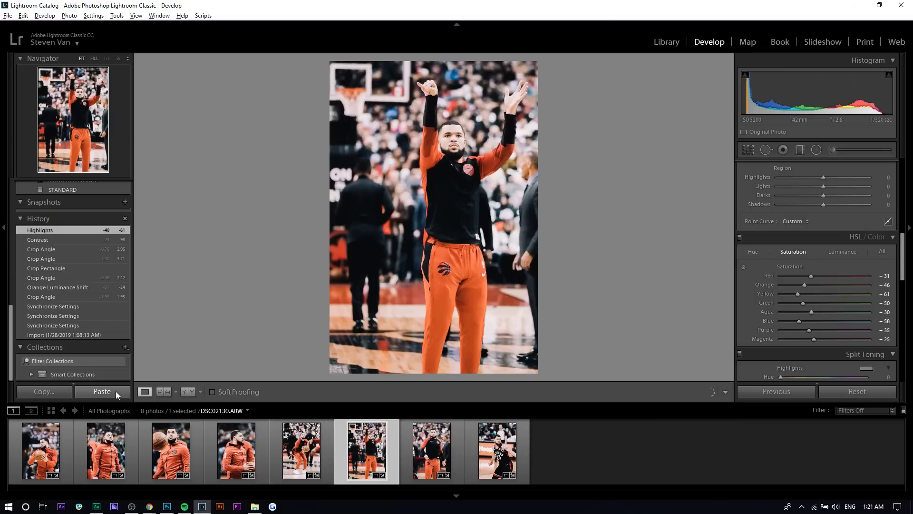
click(102, 391)
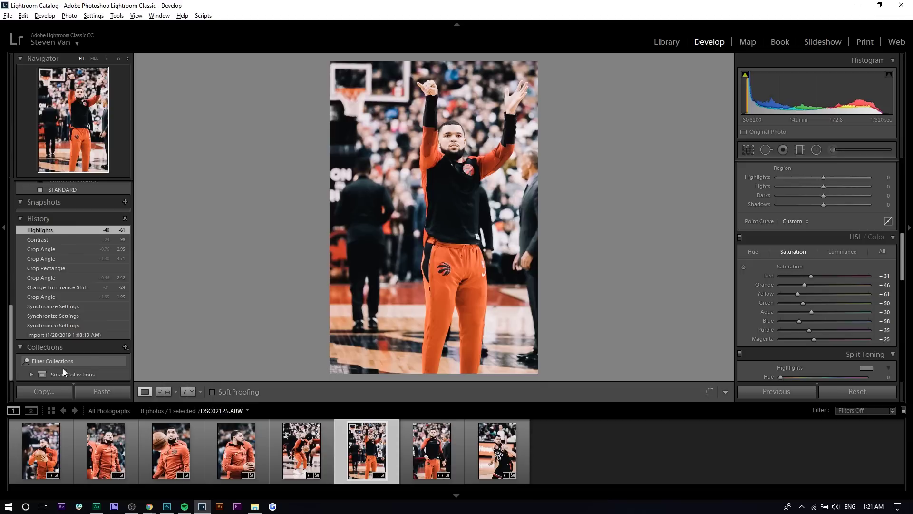
click(64, 445)
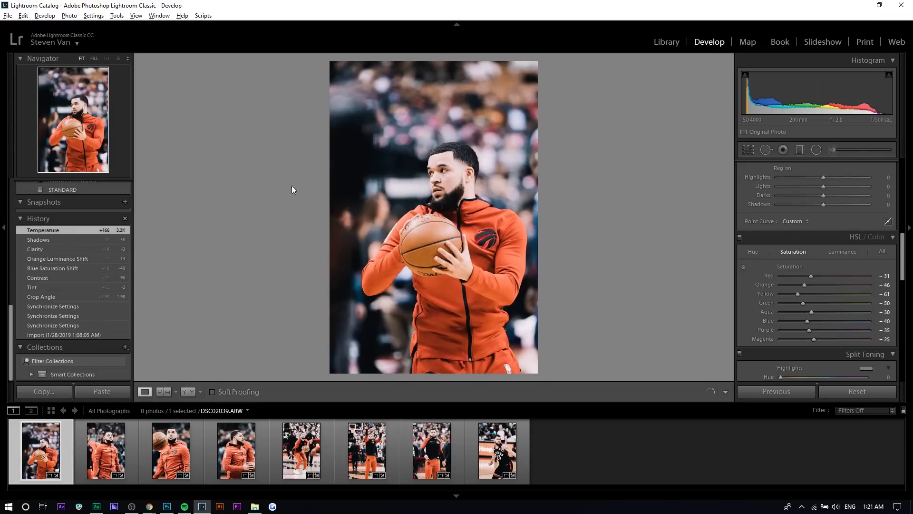
click(93, 394)
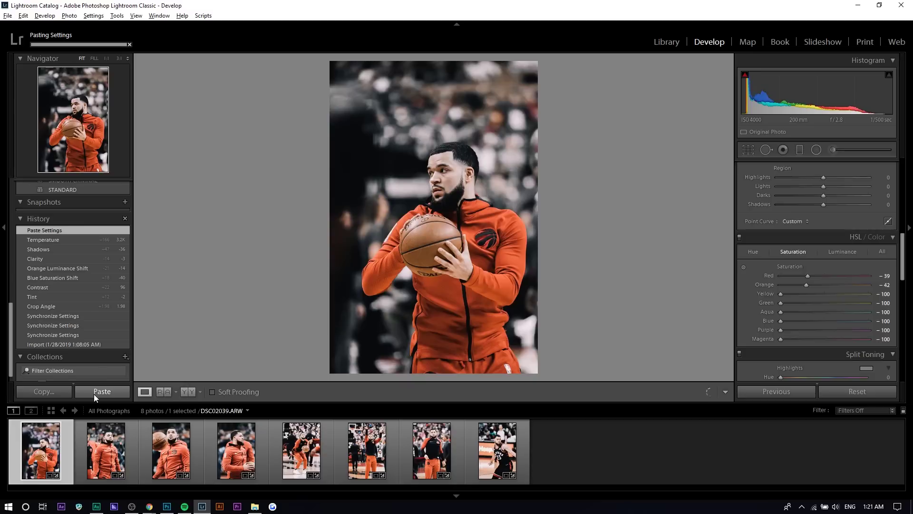
- Inspect DSC02039's face at 1:1, then return to the full view and the HSL panel
scroll(743, 246, up, 5)
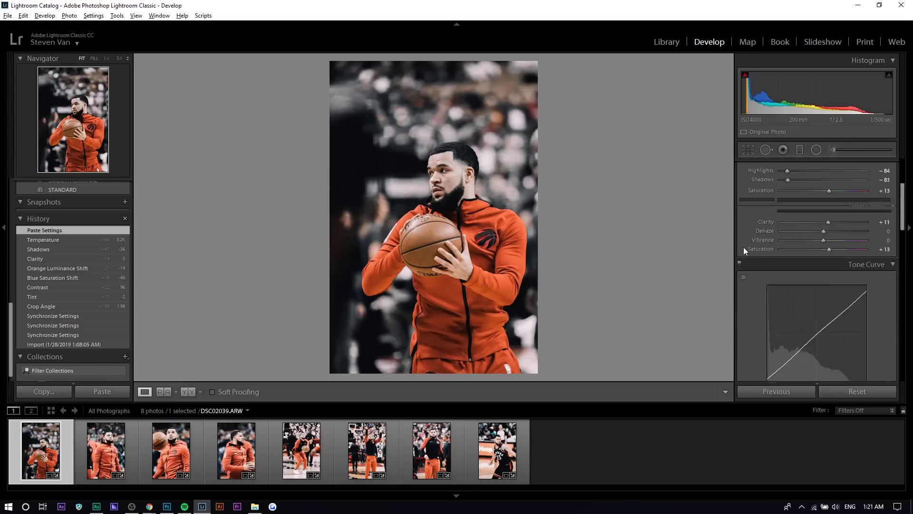
drag(814, 230, 813, 231)
scroll(779, 284, down, 3)
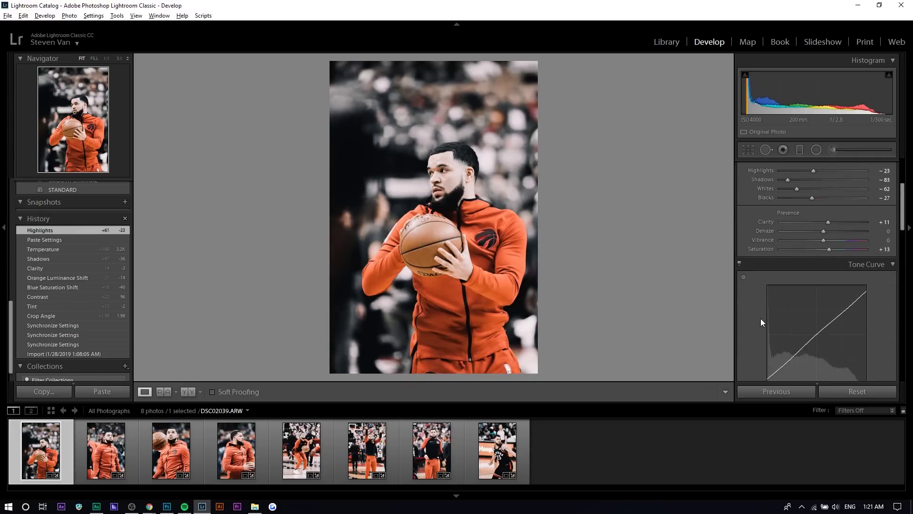
click(460, 171)
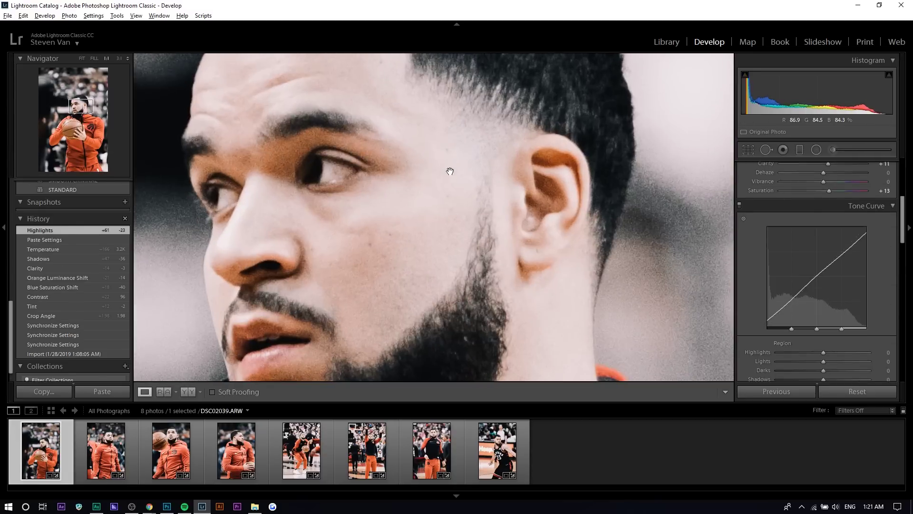
click(418, 192)
scroll(760, 332, down, 3)
scroll(760, 332, down, 1)
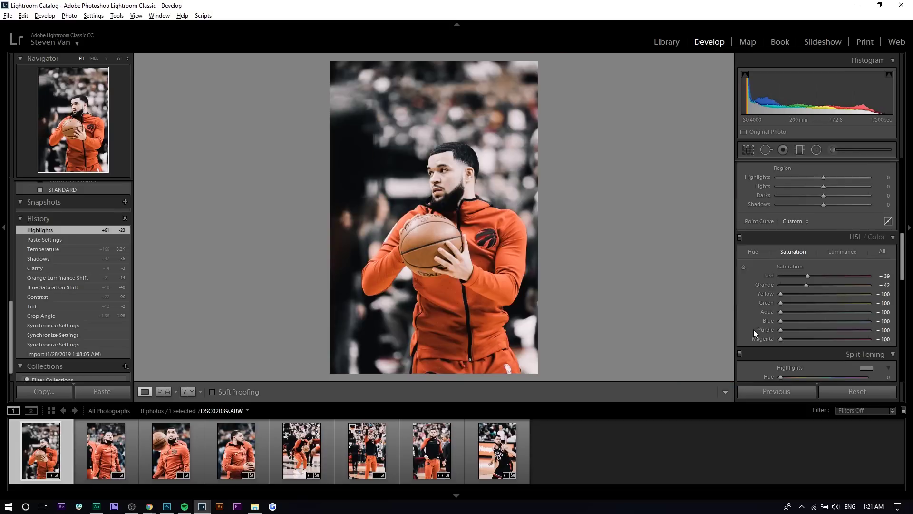
- Set Yellow saturation to −58 and Yellow luminance to +41
click(799, 294)
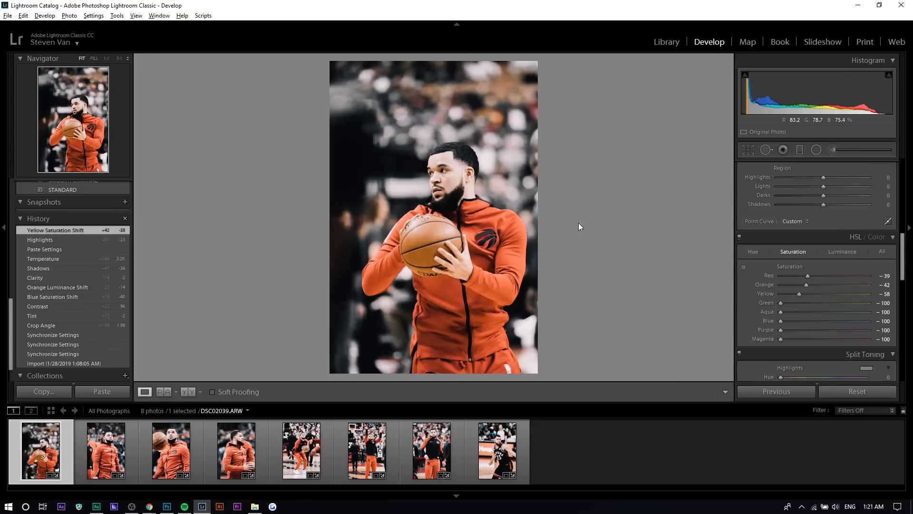
click(835, 252)
click(842, 293)
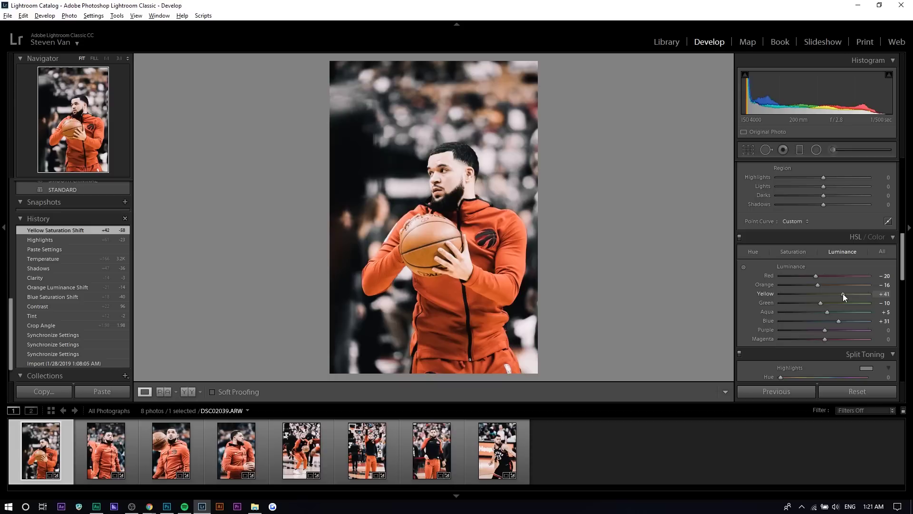
click(793, 252)
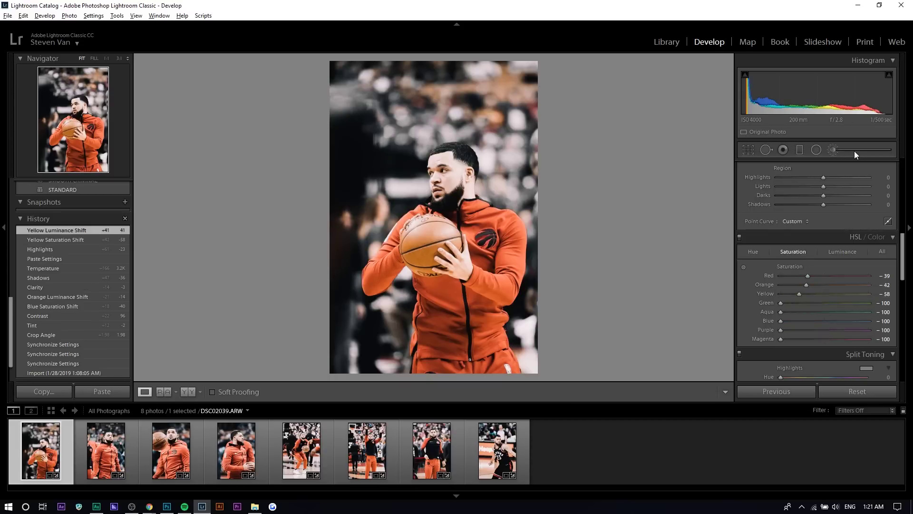
click(493, 86)
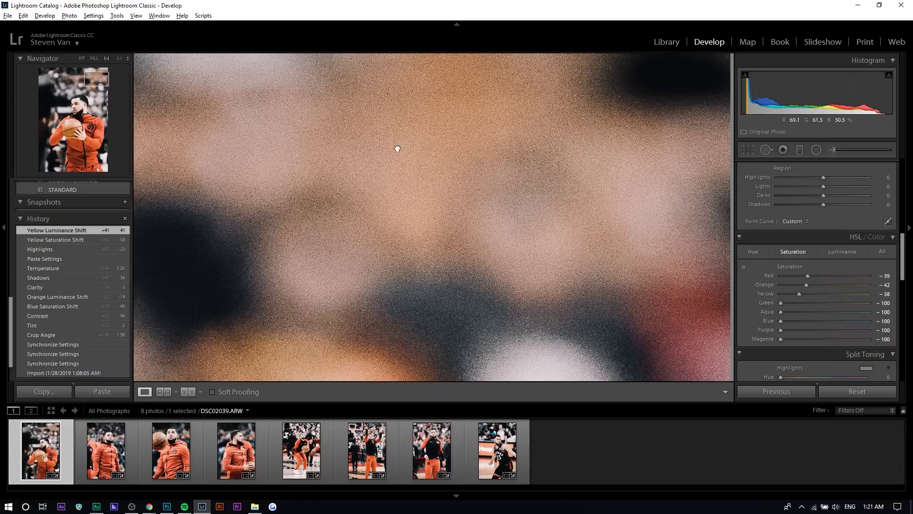
- Paint a trial brush mask over the photo's centre with Saturation −100
click(841, 150)
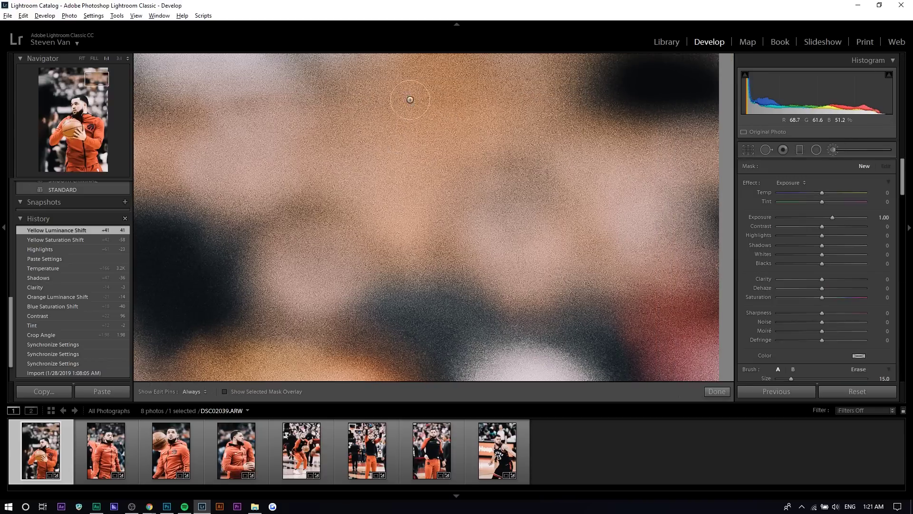
mouse_move(410, 99)
mouse_down()
mouse_move(361, 199)
mouse_move(248, 214)
mouse_move(409, 124)
mouse_move(374, 268)
mouse_move(361, 119)
mouse_move(200, 142)
mouse_move(546, 214)
mouse_up()
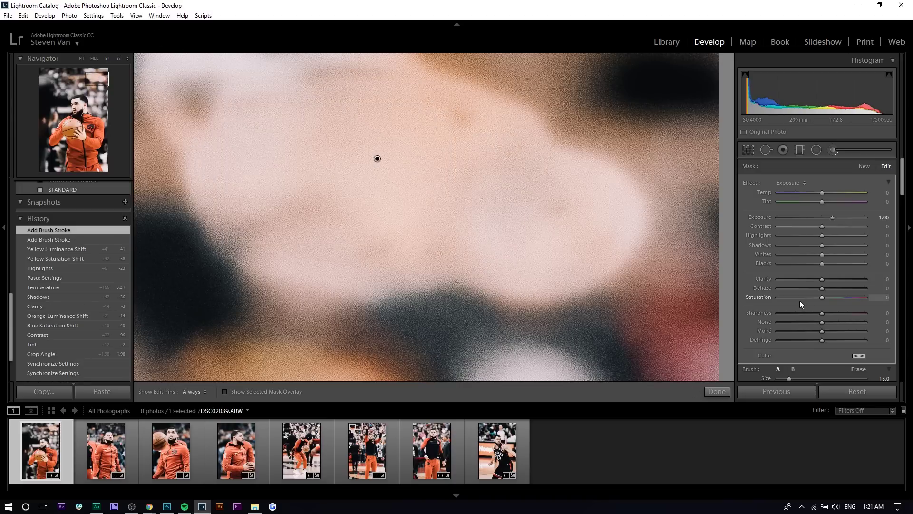
drag(800, 301, 561, 316)
click(717, 391)
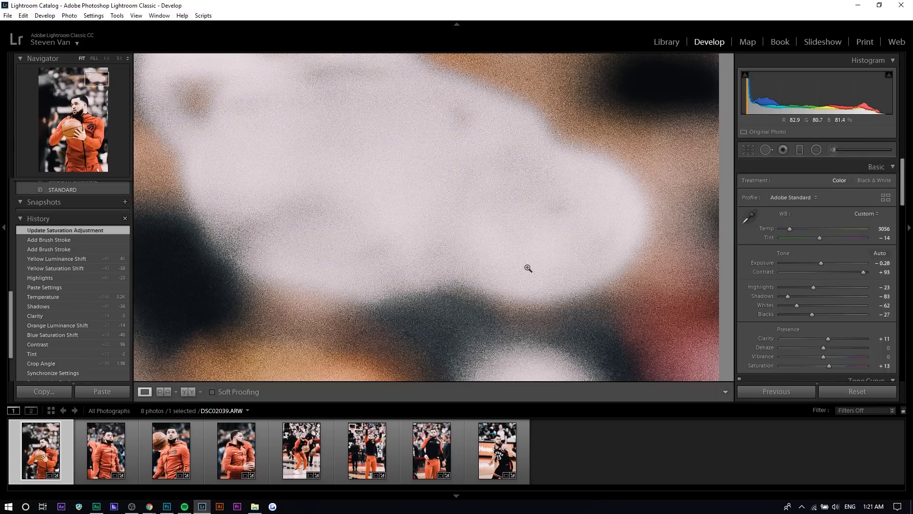
click(526, 265)
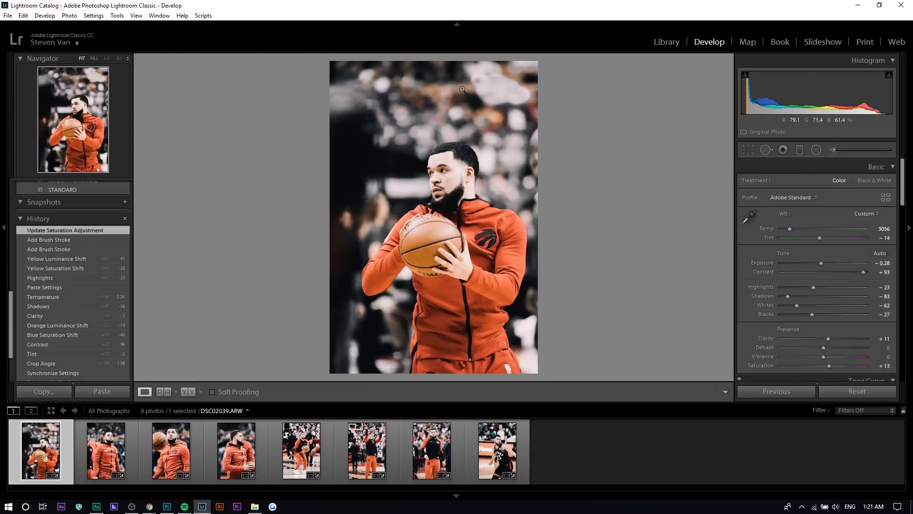
- Undo the trial strokes and reset the brush to Exposure 0.00 and Feather 0
click(833, 150)
key(ctrl+z)
key(ctrl+z)
key(ctrl+z)
click(880, 217)
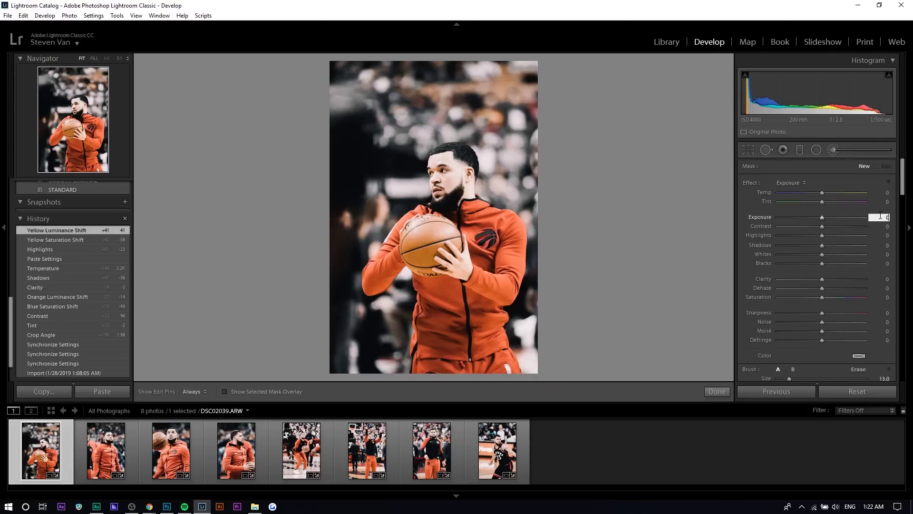
text(0)
key(Return)
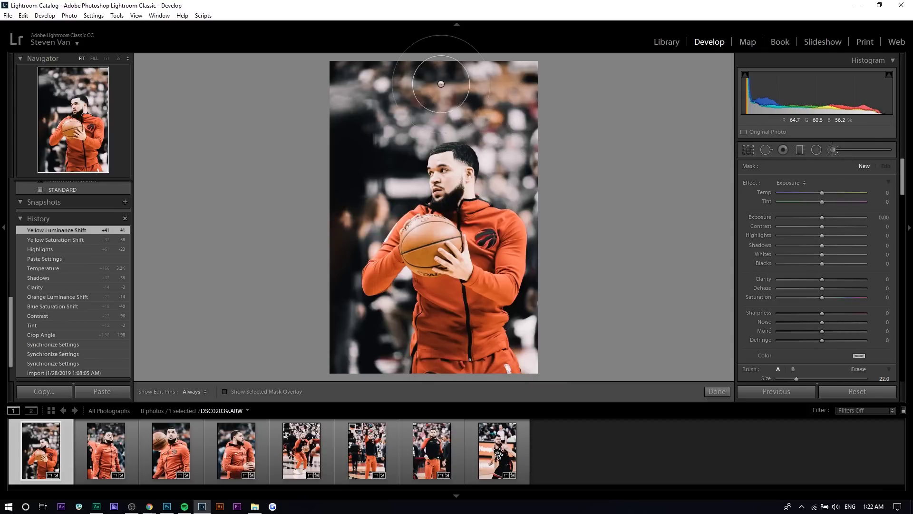
scroll(430, 83, up, 5)
scroll(809, 237, down, 3)
drag(809, 264, 743, 266)
click(457, 79)
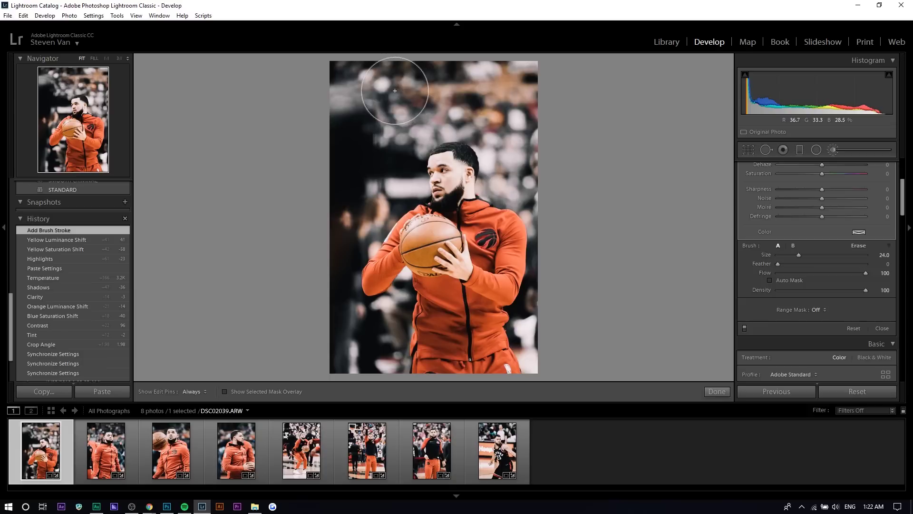
- Paint the crowd background, including the left side, with a −100 saturation brush mask
click(397, 92)
click(457, 87)
mouse_move(457, 87)
mouse_down()
mouse_move(555, 80)
mouse_move(521, 102)
mouse_move(531, 114)
mouse_move(539, 98)
mouse_up()
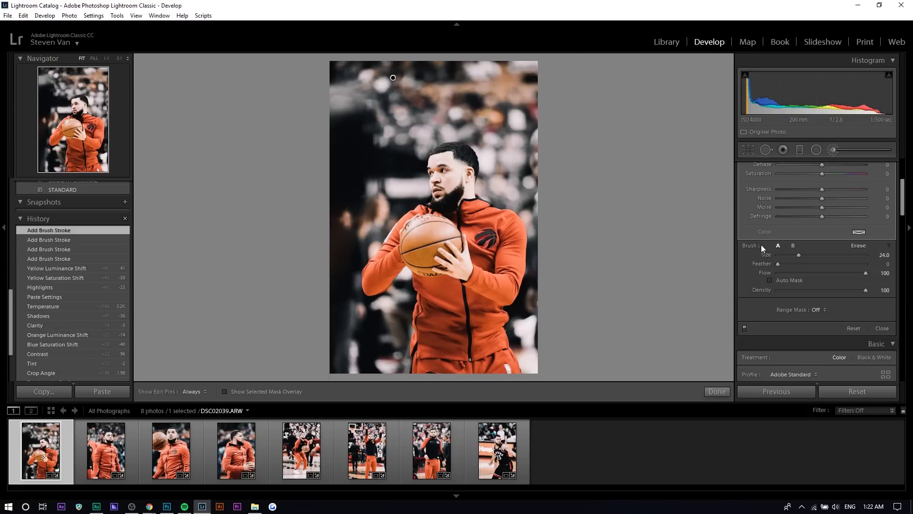
scroll(762, 244, up, 3)
drag(822, 297, 720, 295)
key(h)
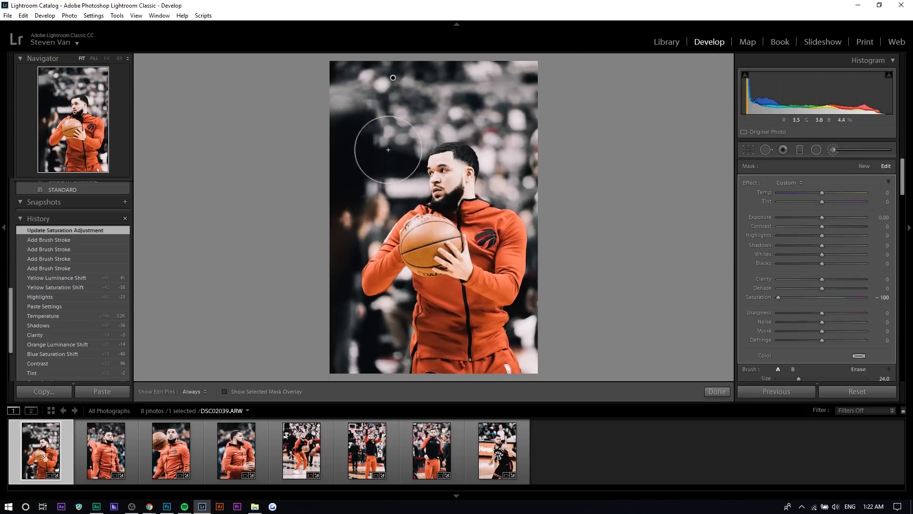
mouse_move(528, 175)
mouse_down()
mouse_move(430, 148)
mouse_move(431, 137)
mouse_move(338, 202)
mouse_move(360, 189)
mouse_move(340, 257)
mouse_up()
mouse_move(473, 114)
mouse_down()
mouse_move(497, 186)
mouse_move(534, 174)
mouse_up()
key(k)
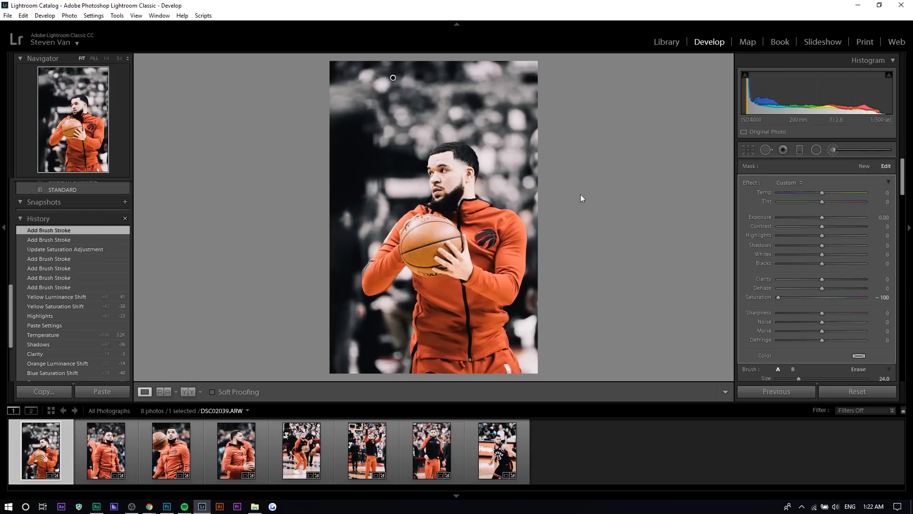
- Brush a new mask over the face and ear at Saturation +16
click(456, 168)
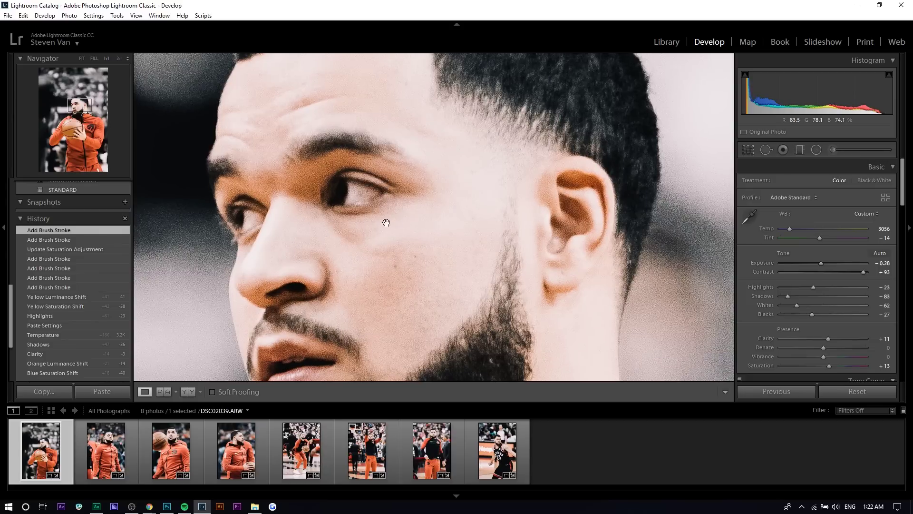
click(424, 241)
click(487, 186)
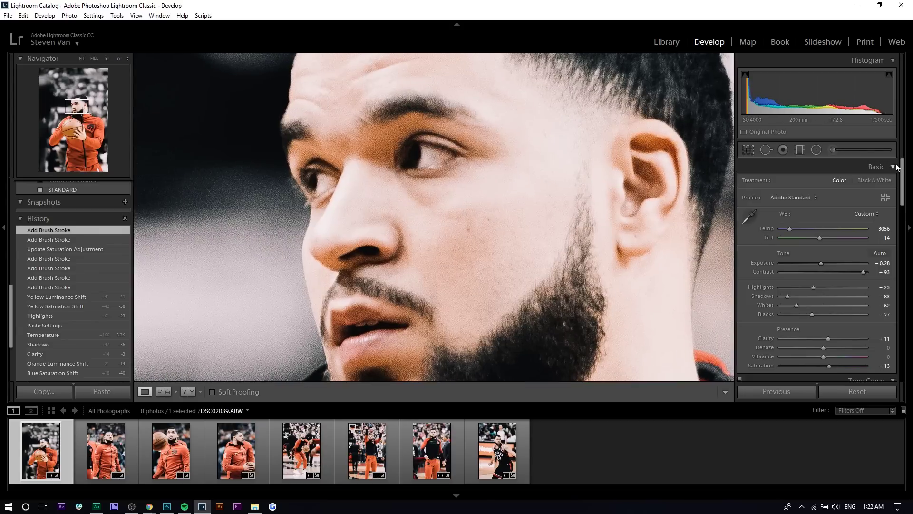
click(878, 149)
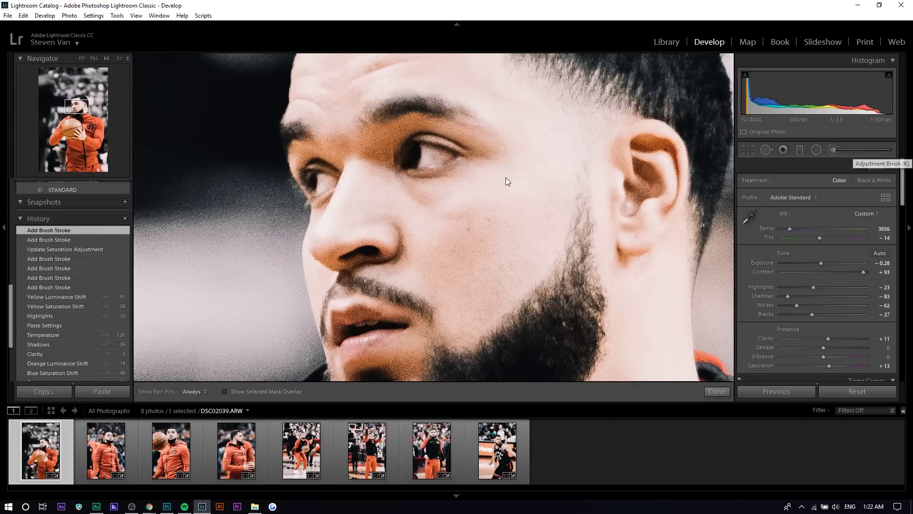
click(524, 178)
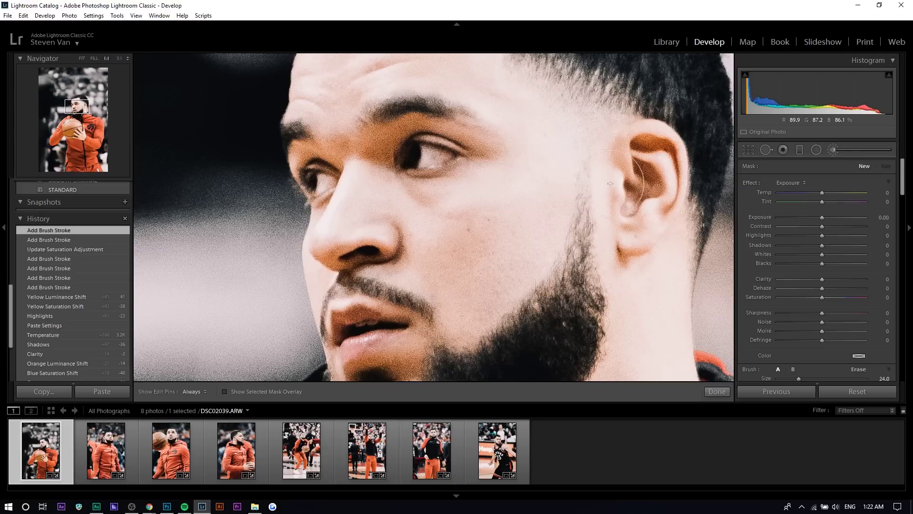
drag(835, 298, 828, 298)
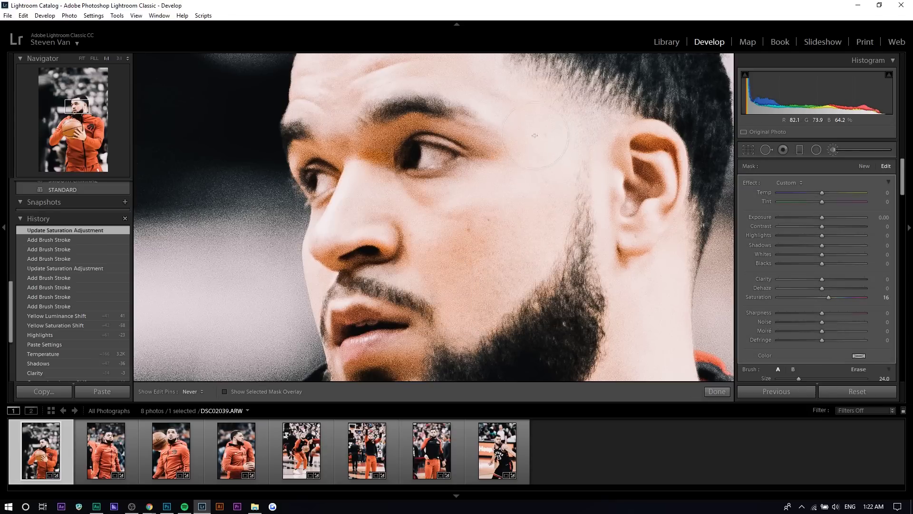
drag(457, 109, 409, 114)
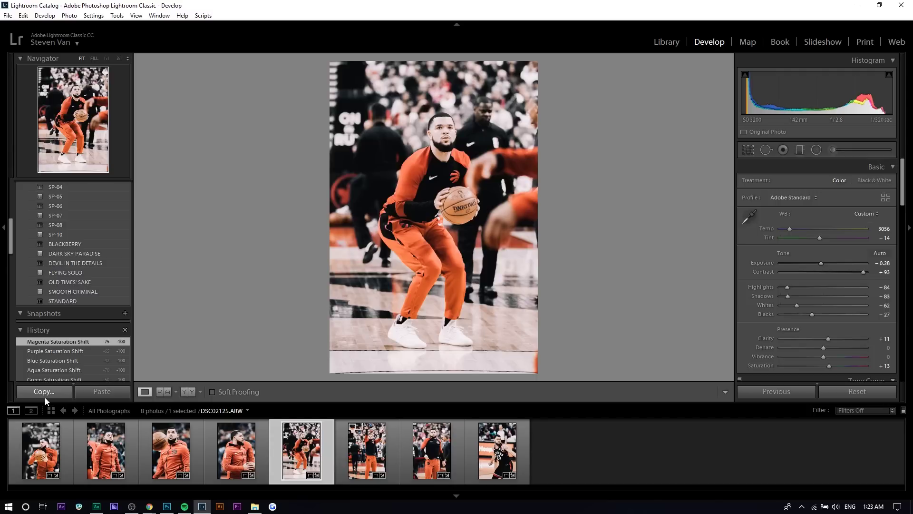
- Copy DSC02125's develop settings via Copy Settings
click(44, 391)
click(693, 437)
scroll(744, 339, down, 10)
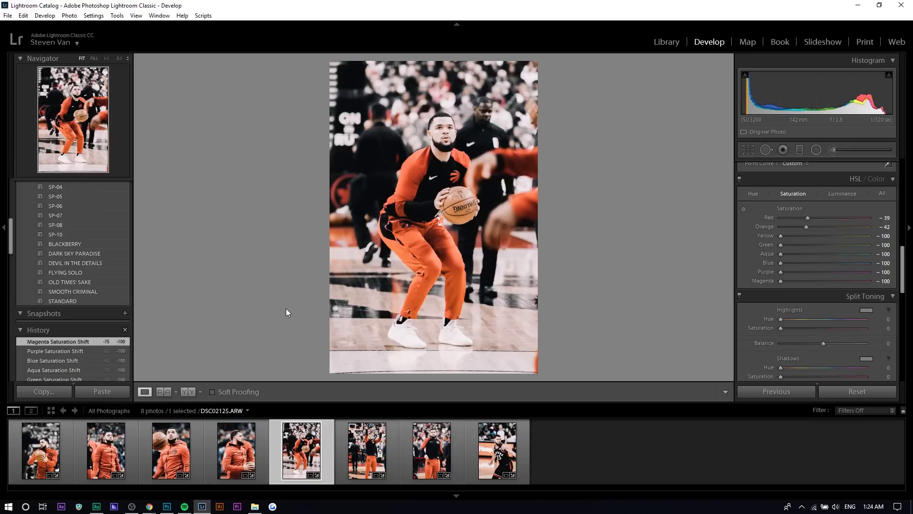
scroll(115, 310, up, 8)
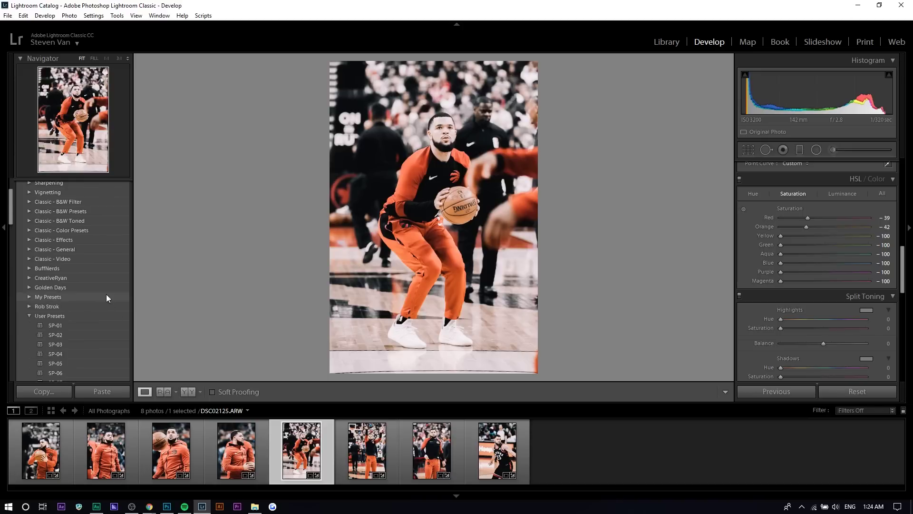
- Look through the left panel display and preset creation options, then reopen Copy Settings
right_click(64, 197)
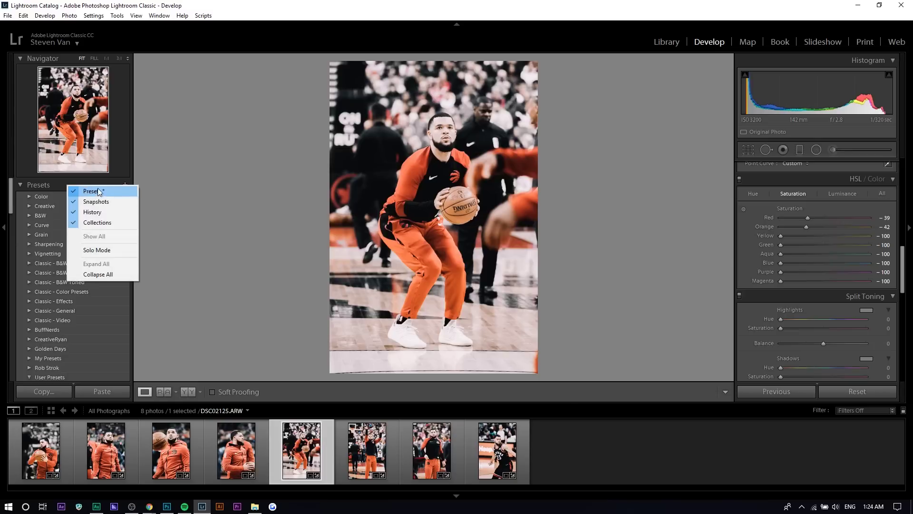
click(146, 189)
click(127, 184)
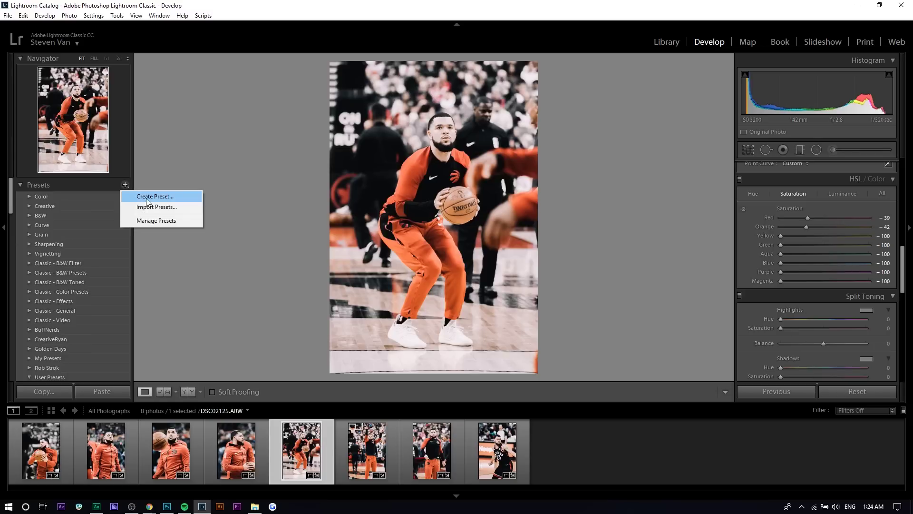
click(36, 391)
- Paste the copied colour-splash settings onto DSC02173
key(Return)
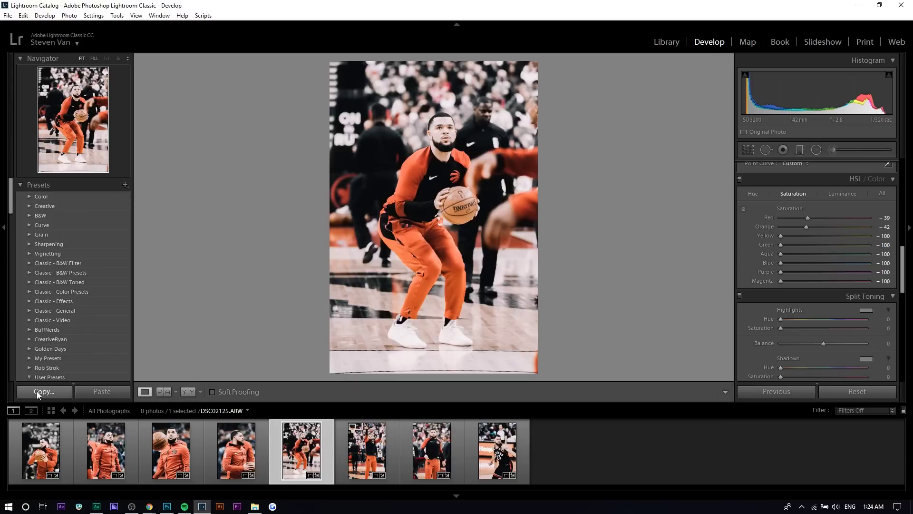
click(489, 458)
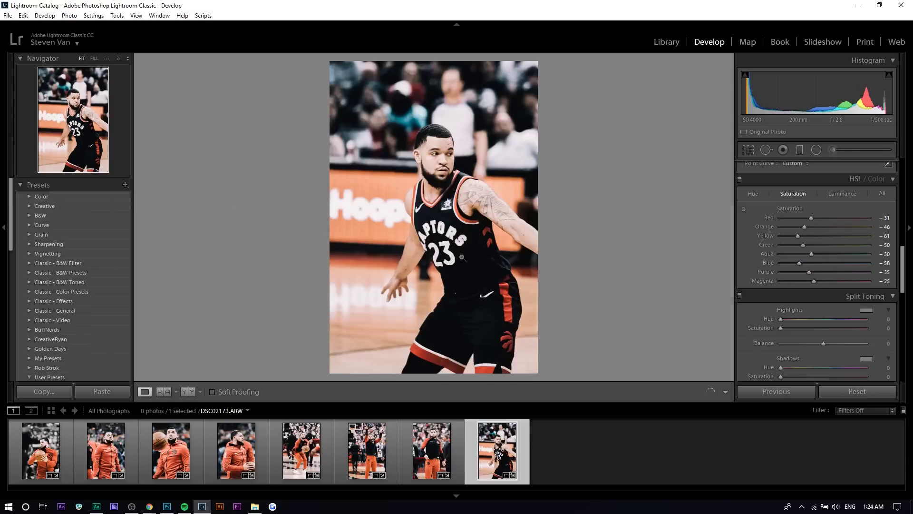
click(102, 391)
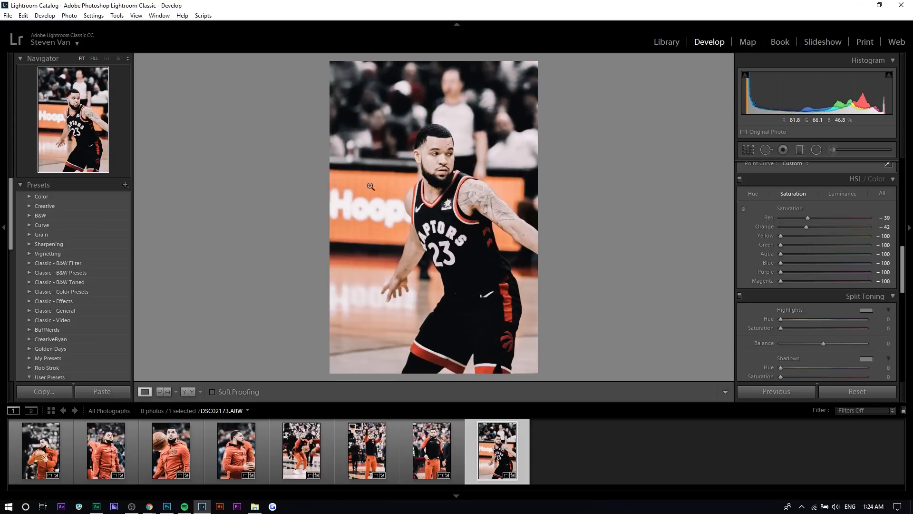
- Retune DSC02173's saturation to Orange −44 and Red −65
drag(806, 227, 771, 229)
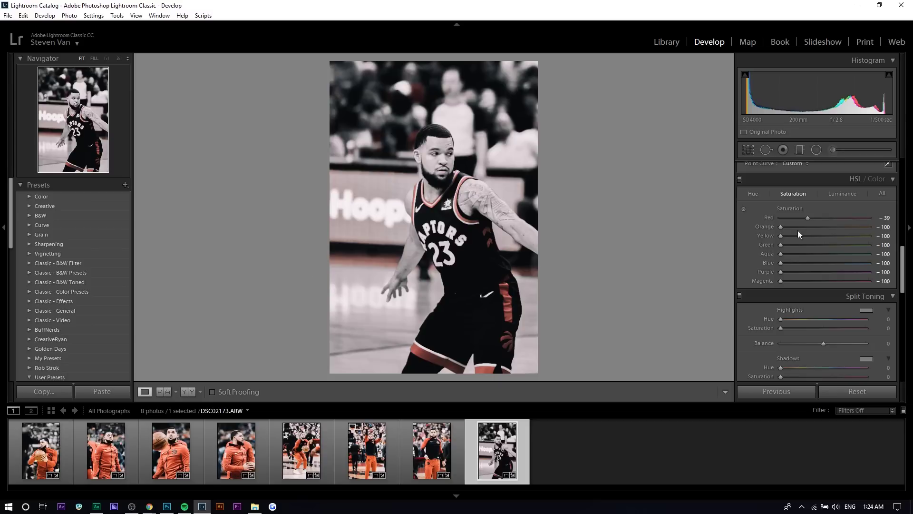
drag(781, 226, 806, 228)
drag(808, 217, 796, 219)
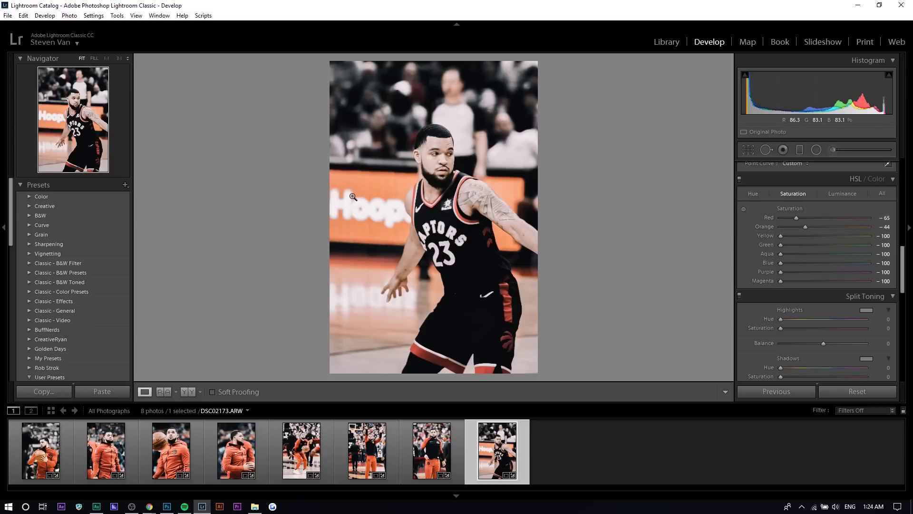
- Inspect the orange courtside board at 1:1, then brush a stroke over the Hoop sign
click(379, 195)
drag(379, 196, 546, 116)
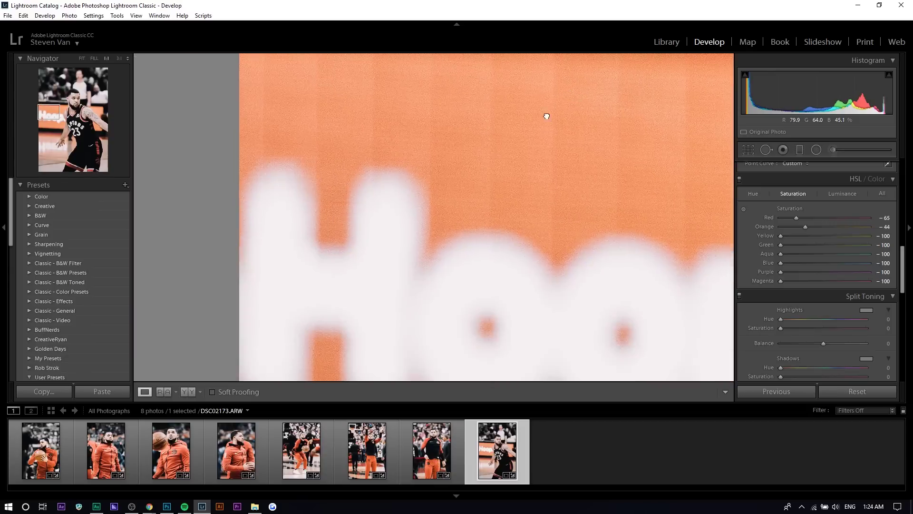
click(385, 185)
key(k)
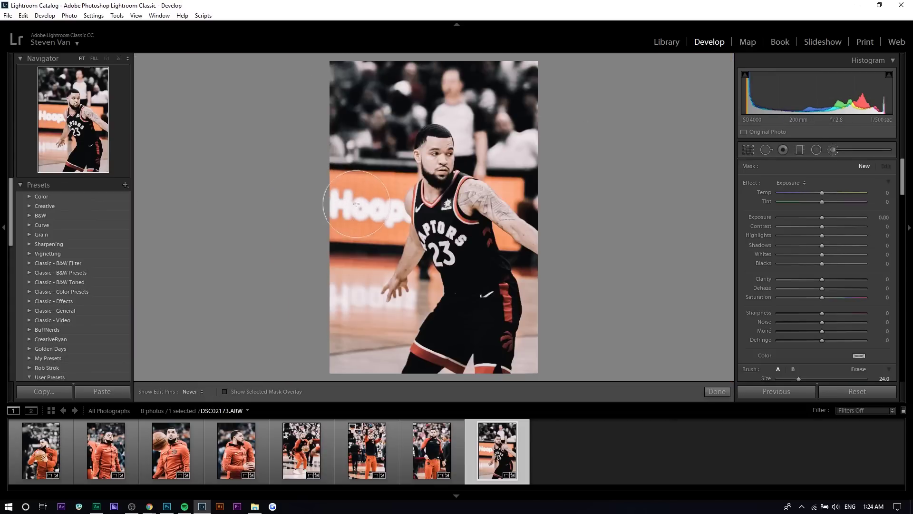
mouse_move(334, 198)
mouse_down()
mouse_move(364, 209)
mouse_move(371, 224)
mouse_up()
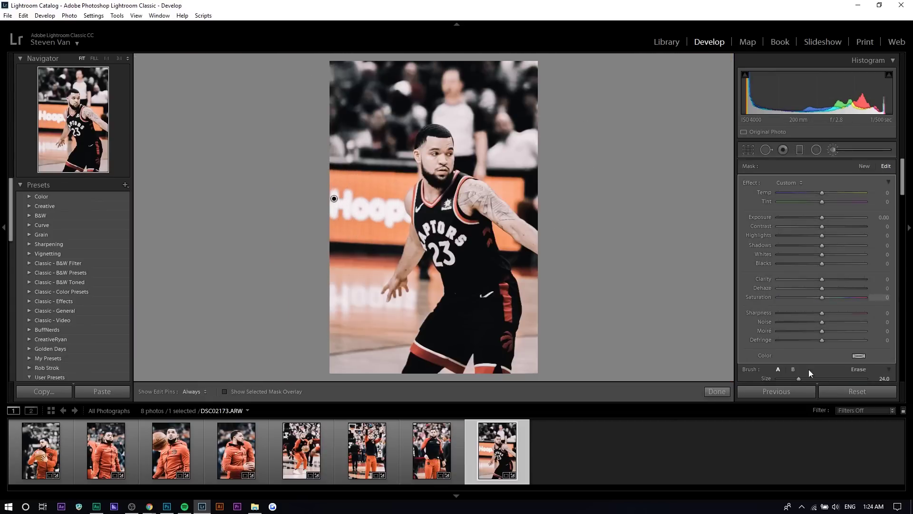
scroll(400, 235, down, 6)
key(h)
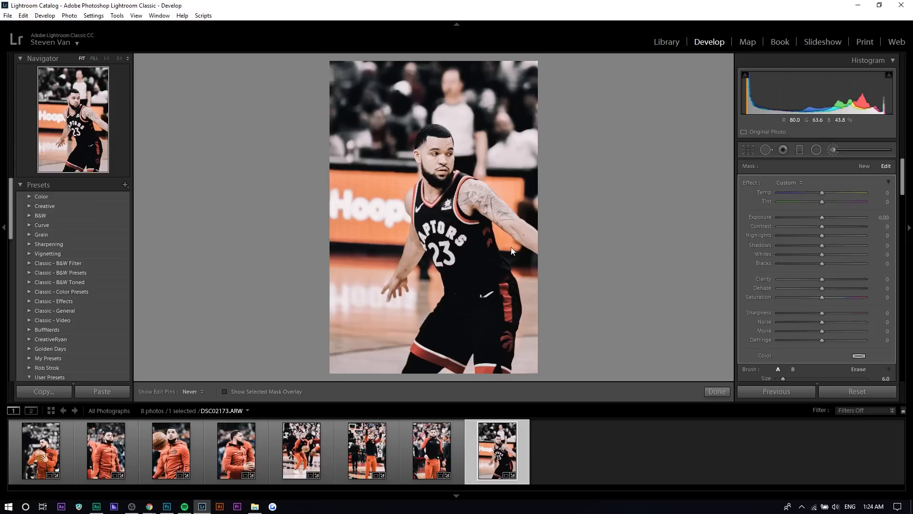
key(h)
- Set the painted mask to −100 saturation and check the greyed background with edit pins hidden
drag(822, 296, 776, 296)
key(h)
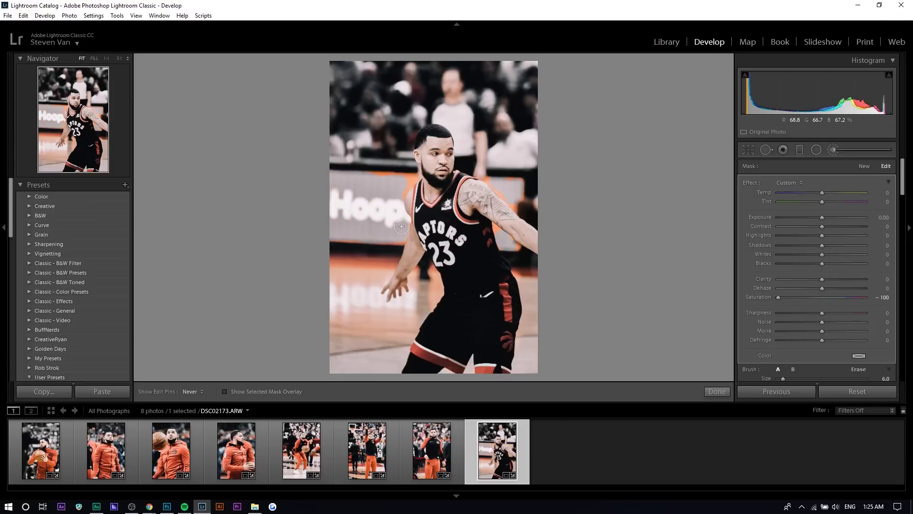
key(h)
key(h)
key(h)
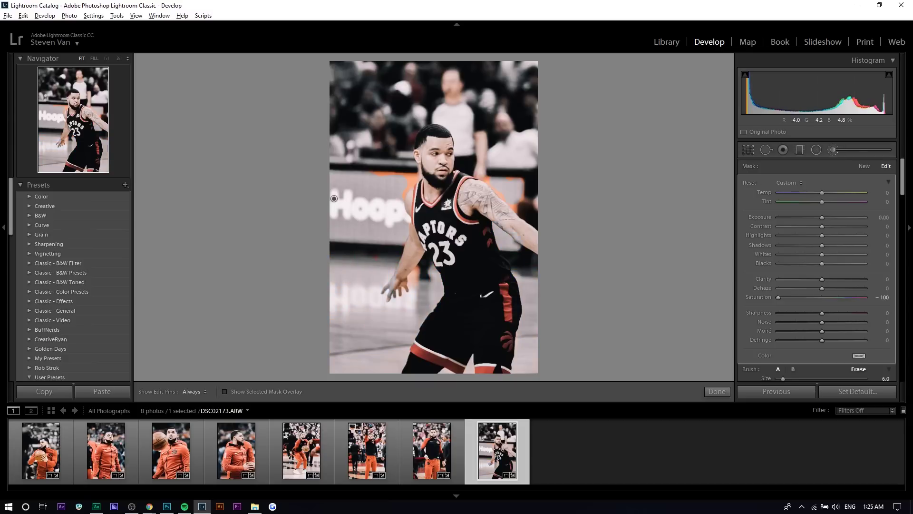
scroll(377, 170, up, 1)
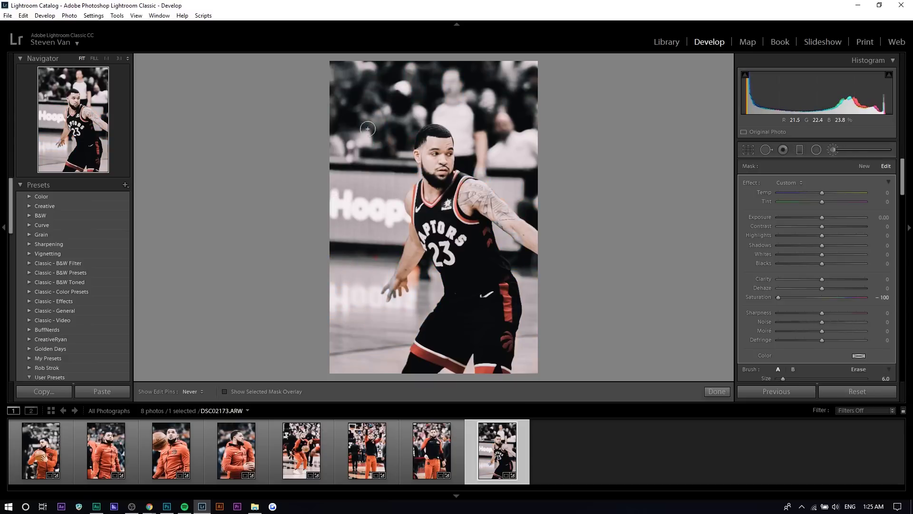
scroll(386, 148, down, 1)
key(h)
key(h)
scroll(763, 346, down, 3)
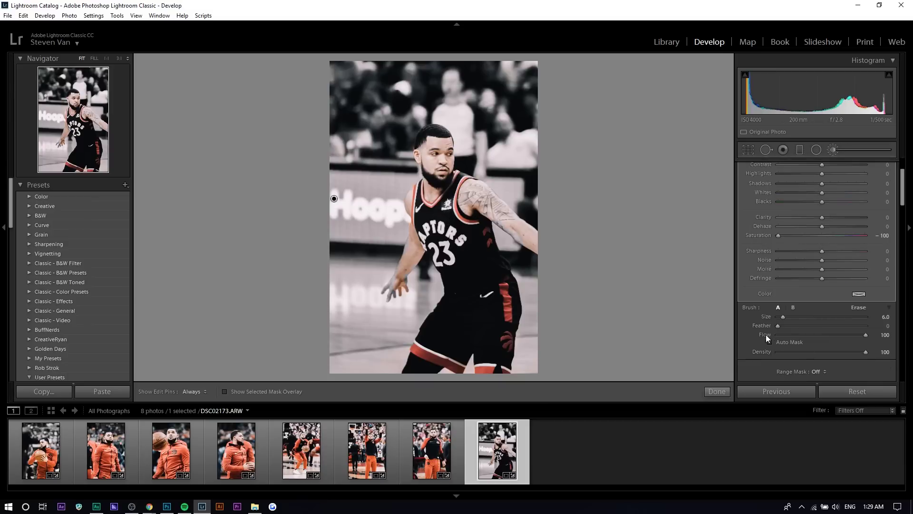
- Switch the brush to Erase and zoom the Navigator in to inspect the photo's edges
click(863, 307)
key(h)
key(h)
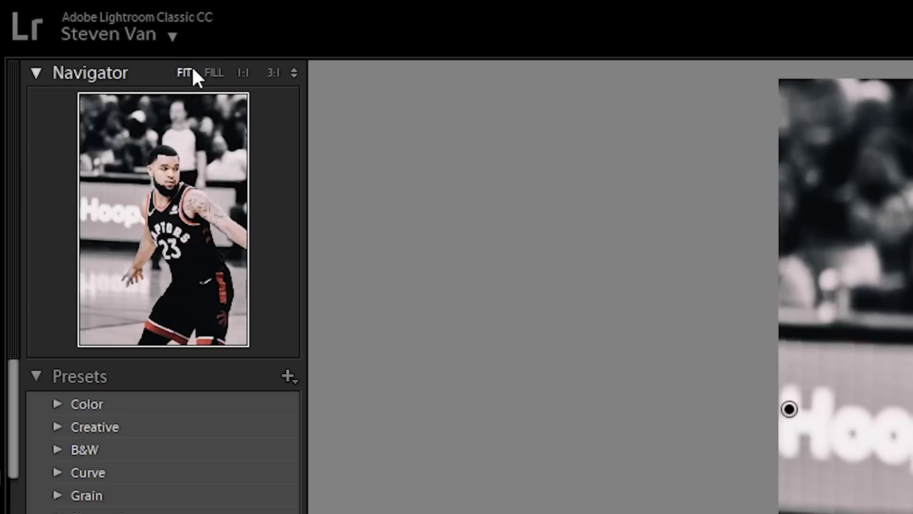
click(210, 72)
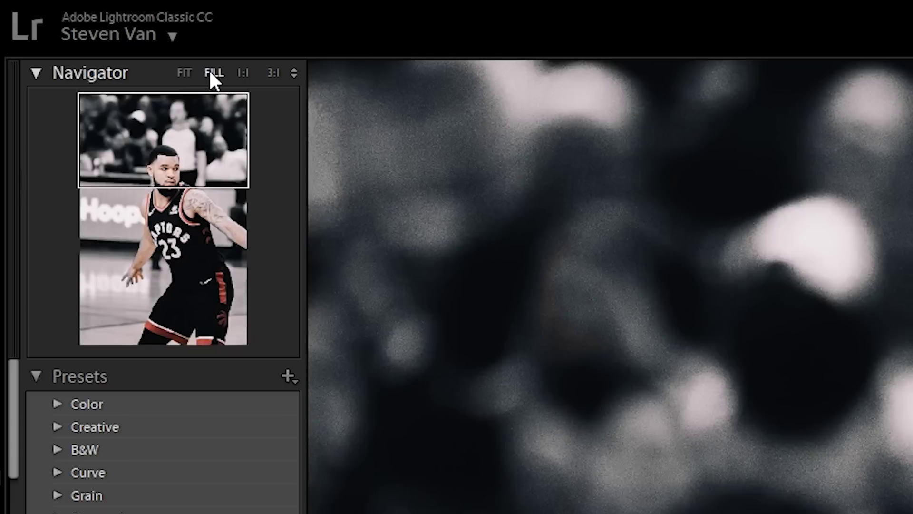
click(241, 74)
click(268, 74)
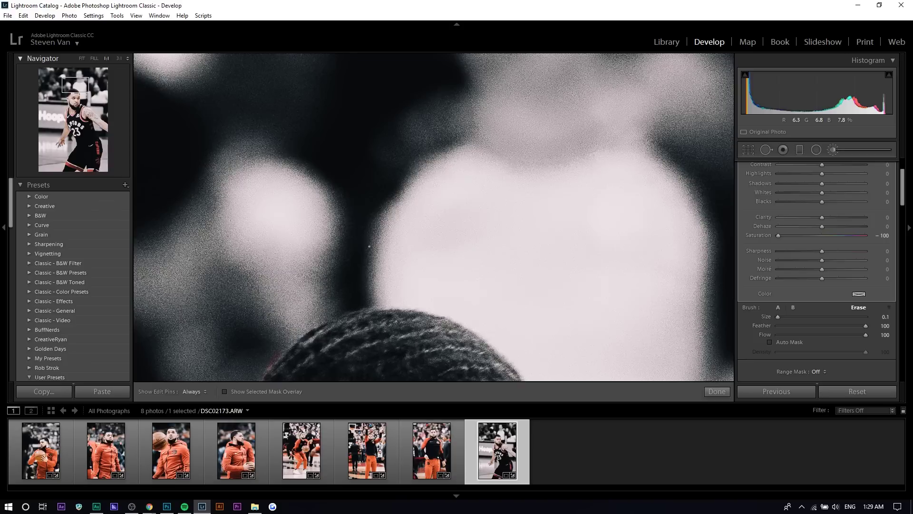
click(95, 58)
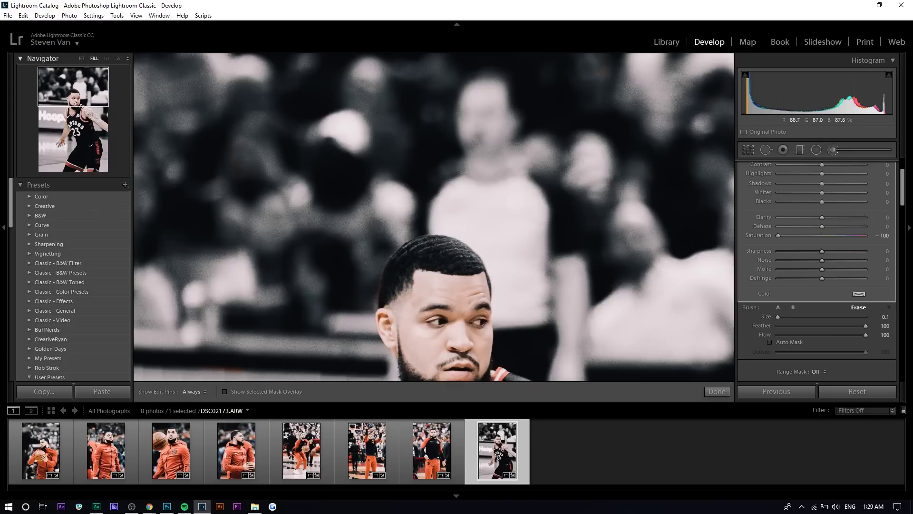
click(65, 91)
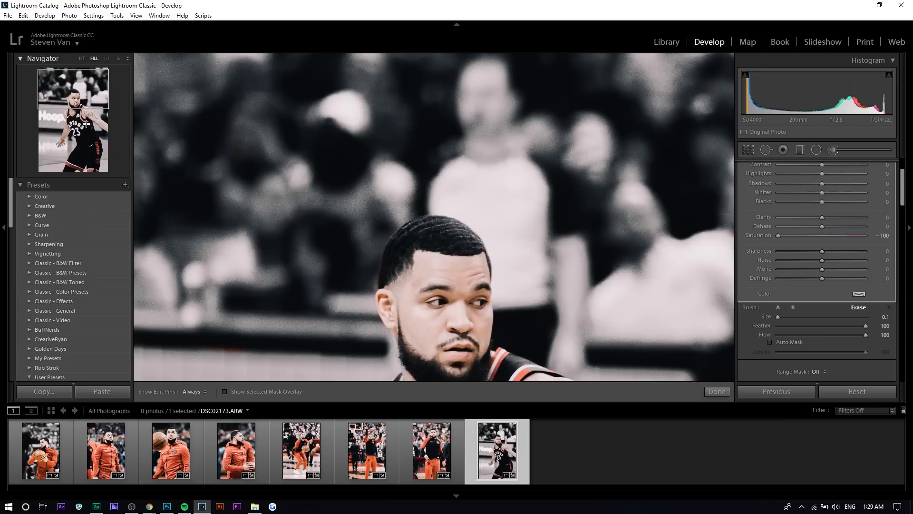
- At 1:1 on the player's hand, erase the grey mask from the fingers, undoing stray strokes
click(61, 144)
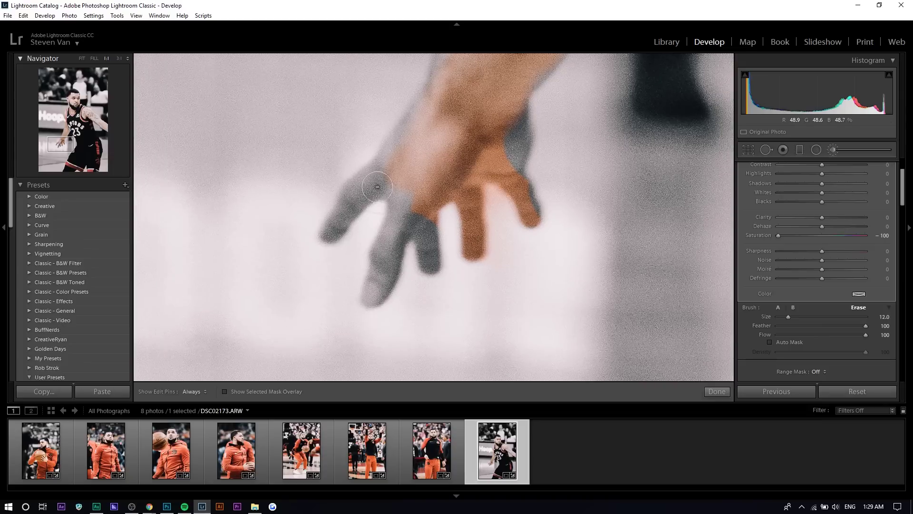
key(h)
scroll(394, 162, up, 5)
key(h)
key(ctrl+z)
scroll(426, 117, down, 6)
key(h)
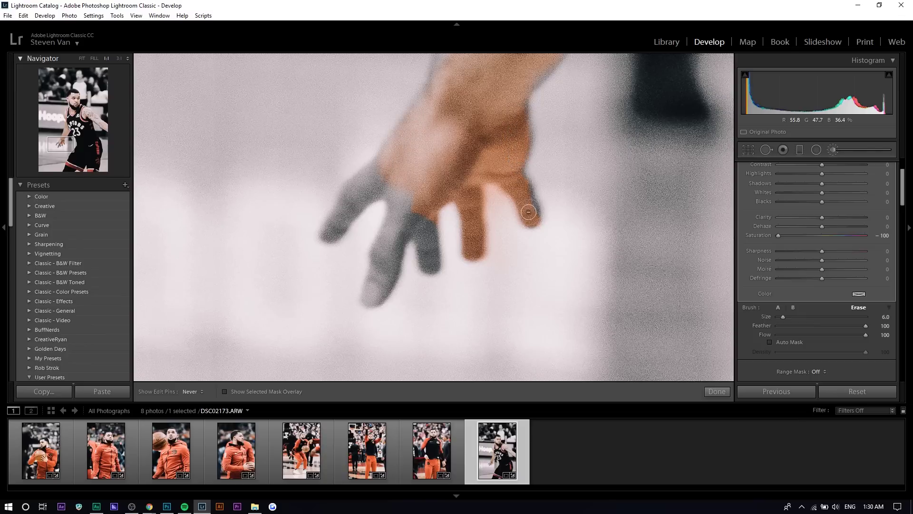
key(ctrl+z)
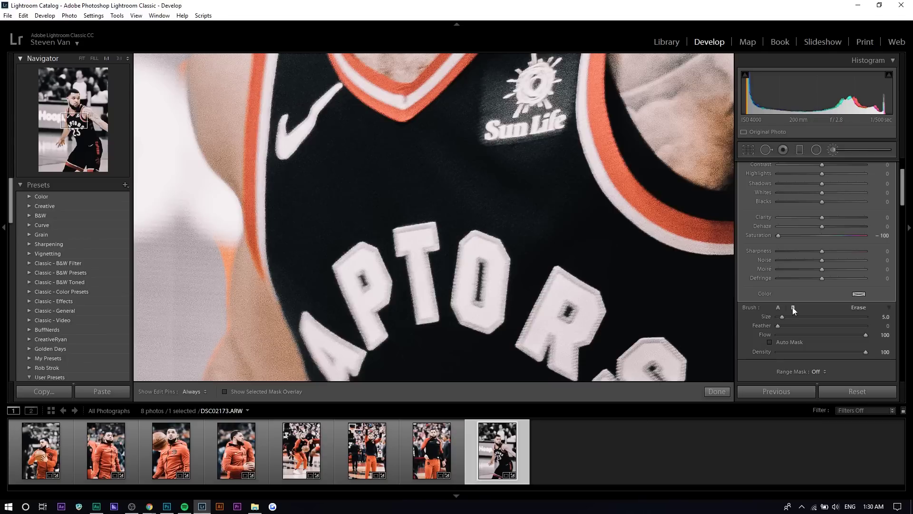
- Alternate between the desaturating brush and Erase along the jersey, neck and chest edges
click(778, 307)
key(h)
click(858, 307)
drag(70, 123, 66, 115)
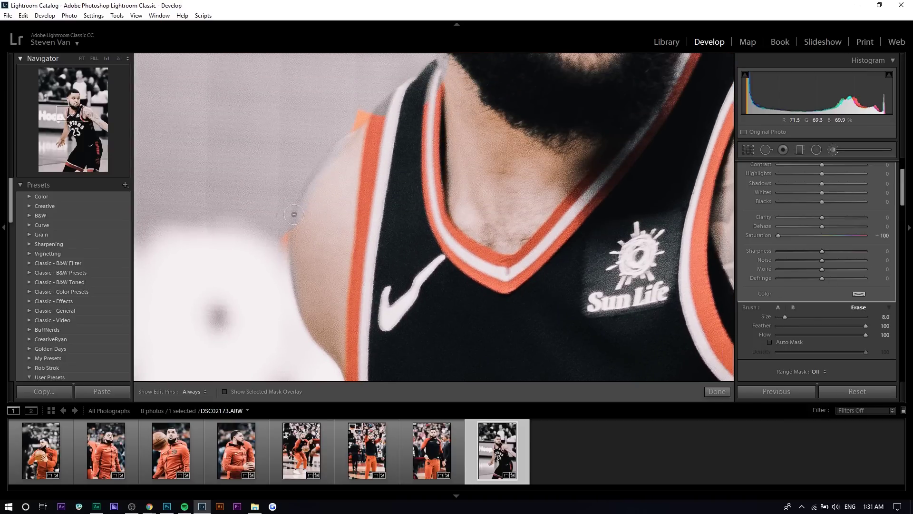
key(h)
- Touch up the shoulder and hairline with brush A (size 4, feather 0) and Erase, then zoom to Fit
key(h)
click(779, 308)
key(h)
key(h)
key(h)
key(h)
click(856, 307)
key(h)
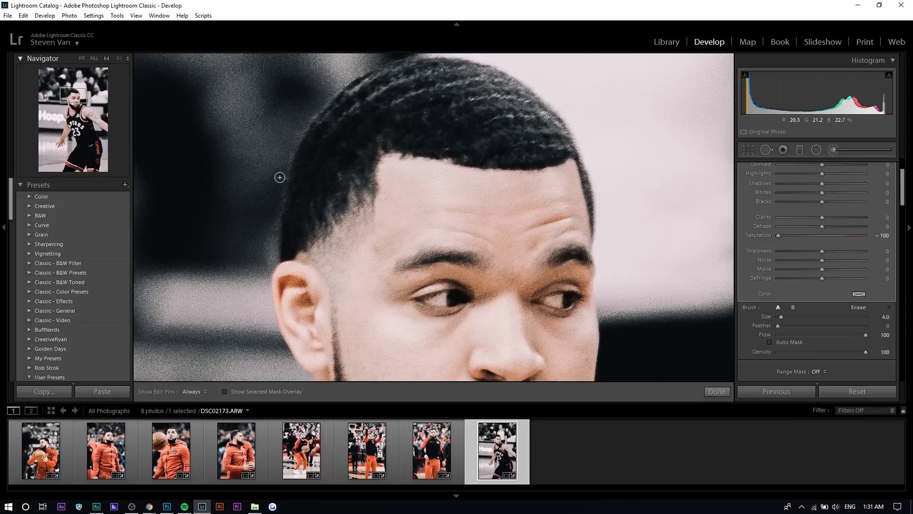
key(h)
key(h)
scroll(552, 322, down, 1)
scroll(553, 322, down, 1)
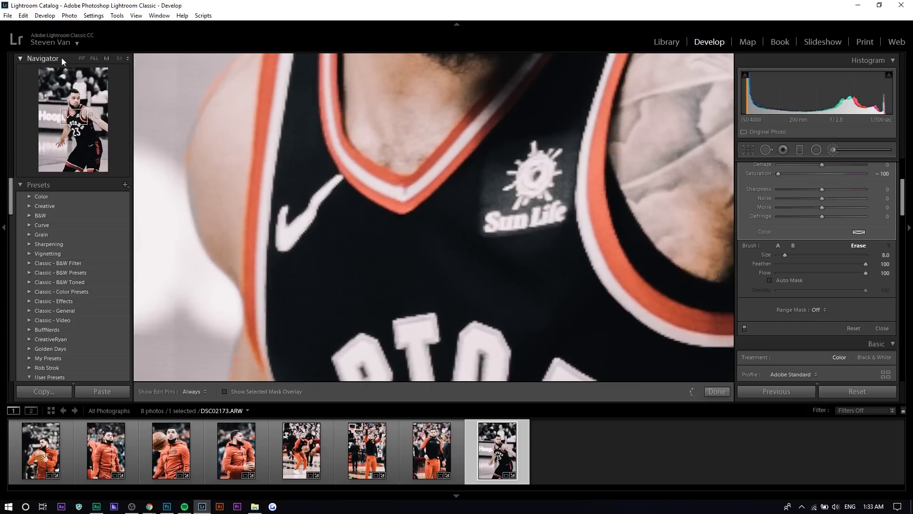
key(z)
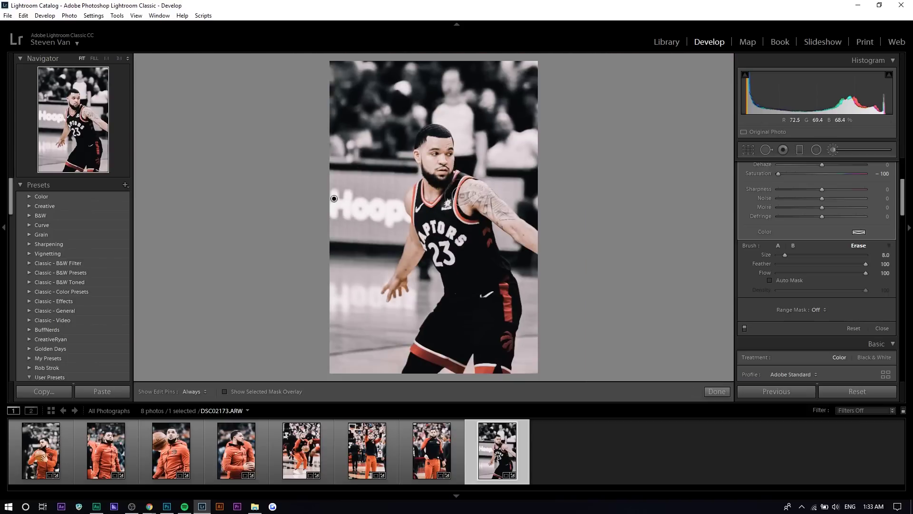
- Close the Adjustment Brush with Done and browse the filmstrip to DSC02067, the orange hoodie photo
click(704, 391)
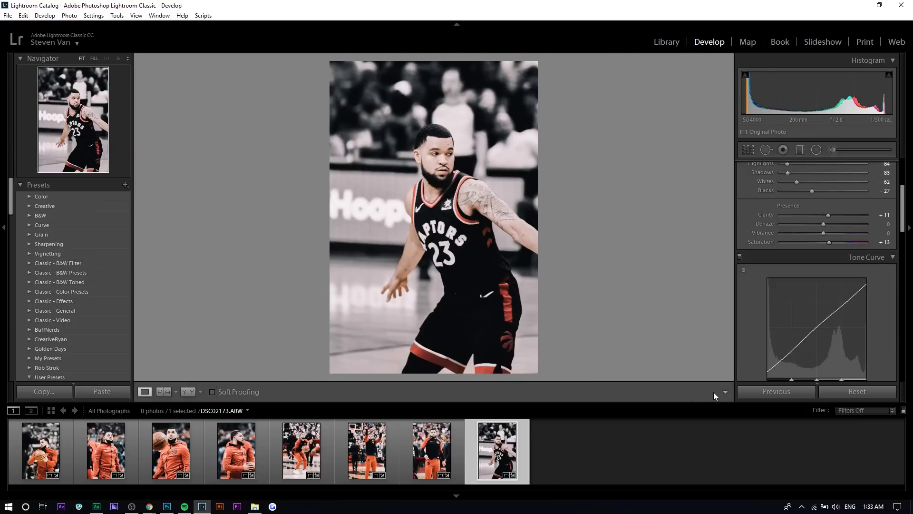
click(423, 446)
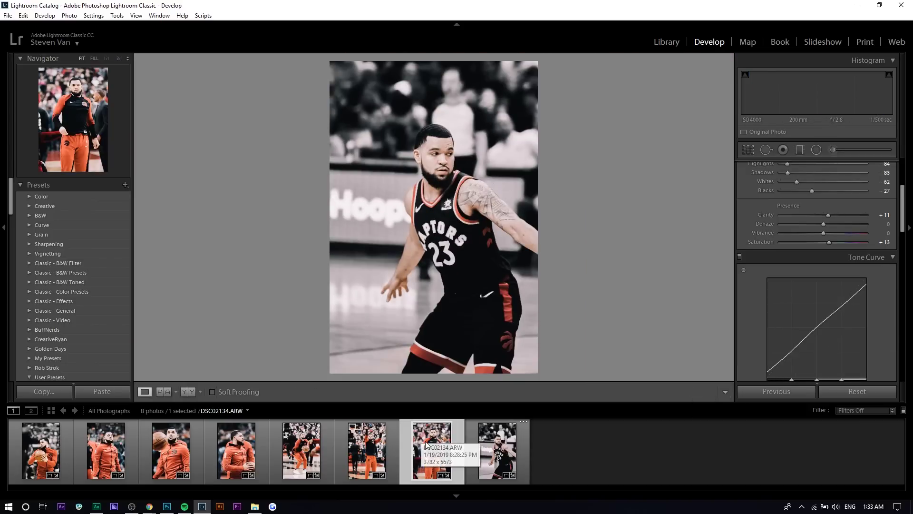
click(486, 448)
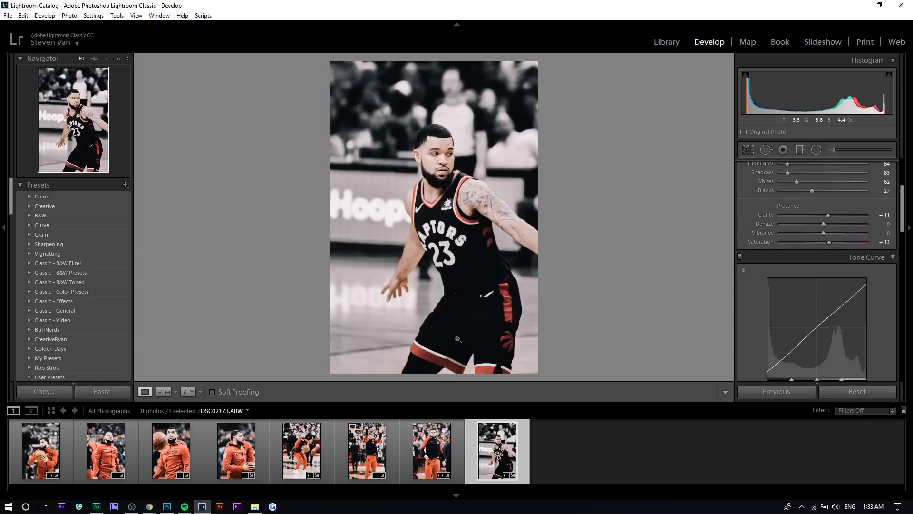
click(438, 455)
click(216, 455)
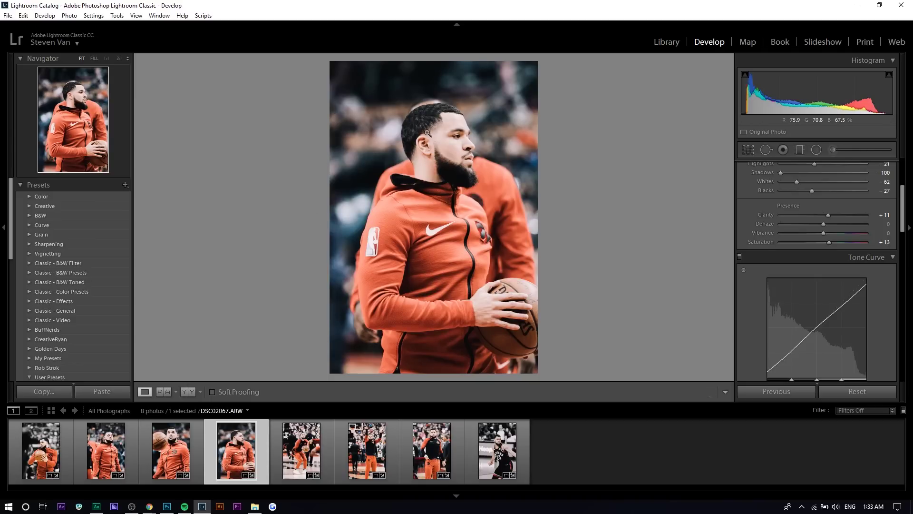
- Set Aqua, Blue, Purple and Green saturation to -100 in the HSL panel
drag(345, 135, 324, 157)
scroll(750, 303, down, 4)
scroll(768, 292, down, 1)
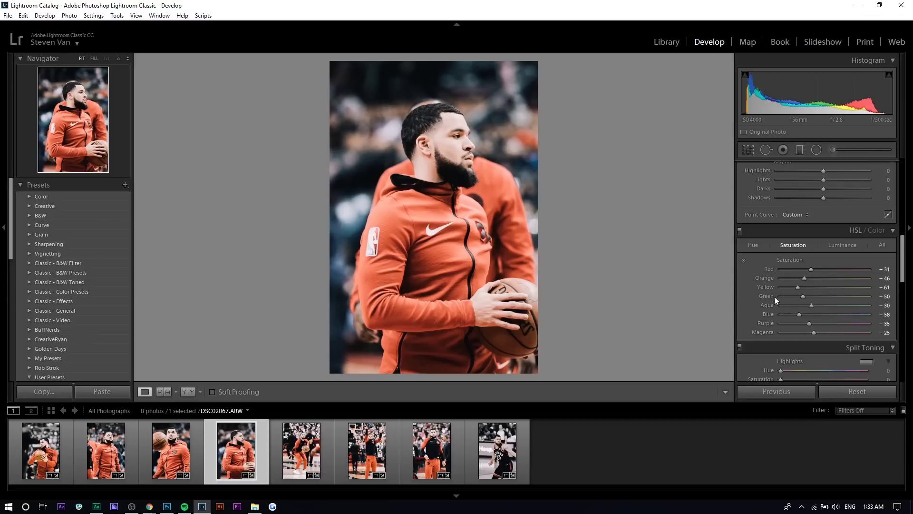
click(781, 305)
click(781, 314)
click(780, 323)
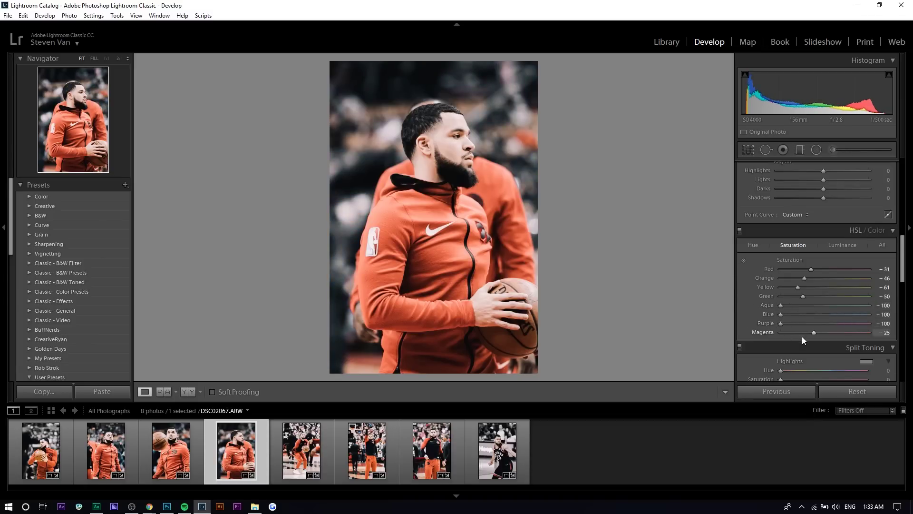
click(781, 297)
- Bring Yellow saturation to -43, lower Orange, and start brushing the top-left background grey
click(781, 288)
drag(781, 288, 813, 268)
click(780, 279)
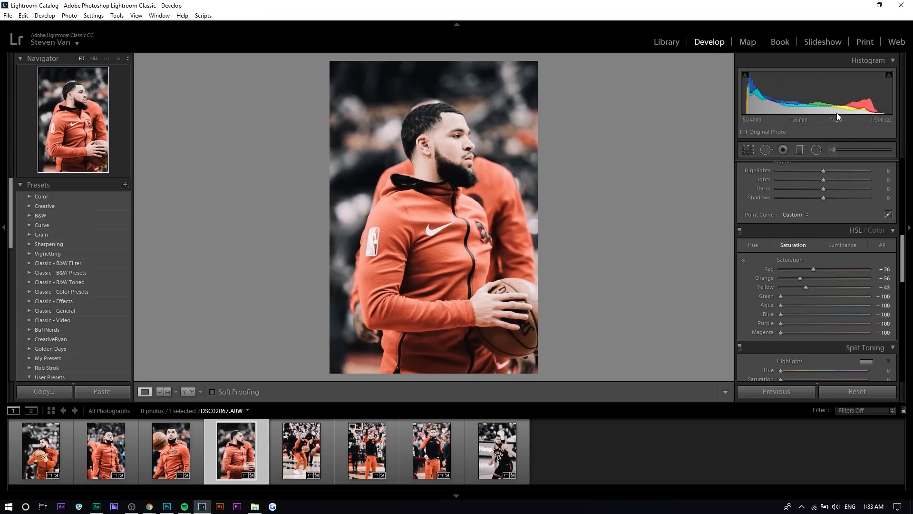
click(847, 155)
mouse_move(347, 126)
mouse_down()
mouse_move(350, 166)
mouse_move(368, 152)
mouse_up()
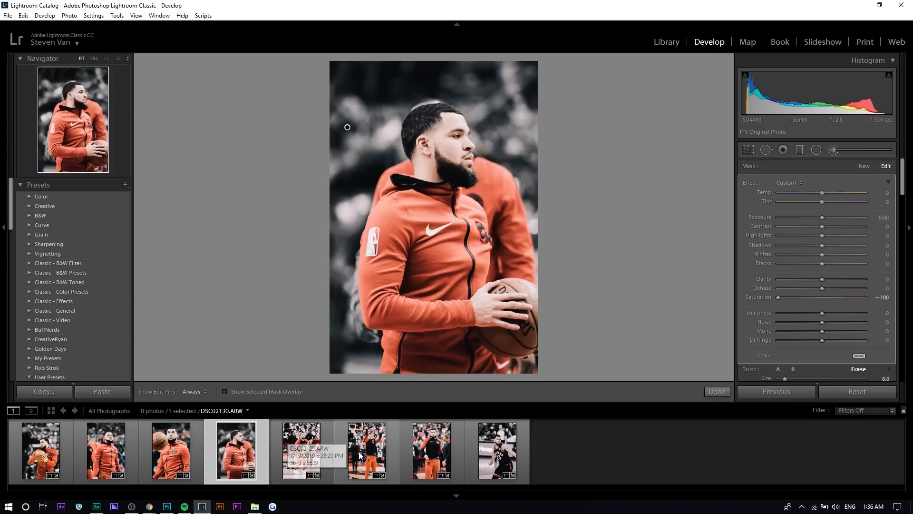
- View the fifth photo, then reopen DSC02173 of the player in the black number 23 jersey
click(318, 454)
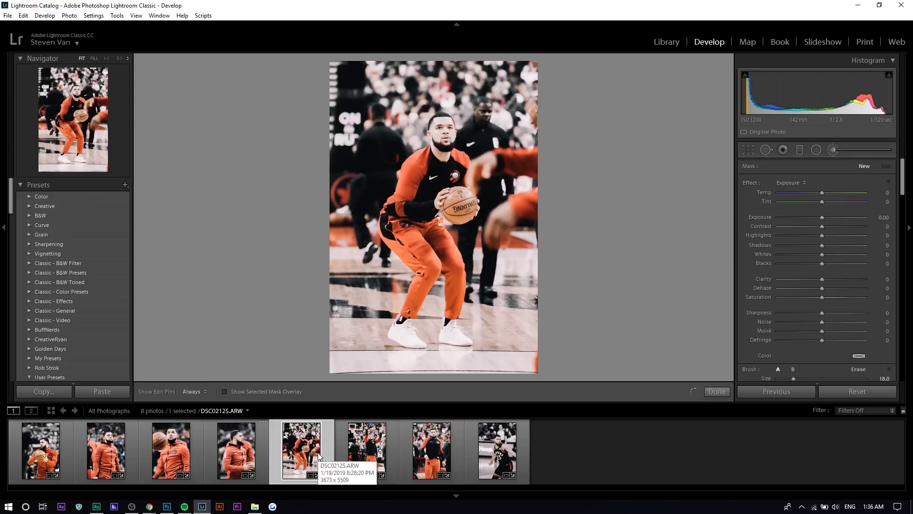
click(491, 464)
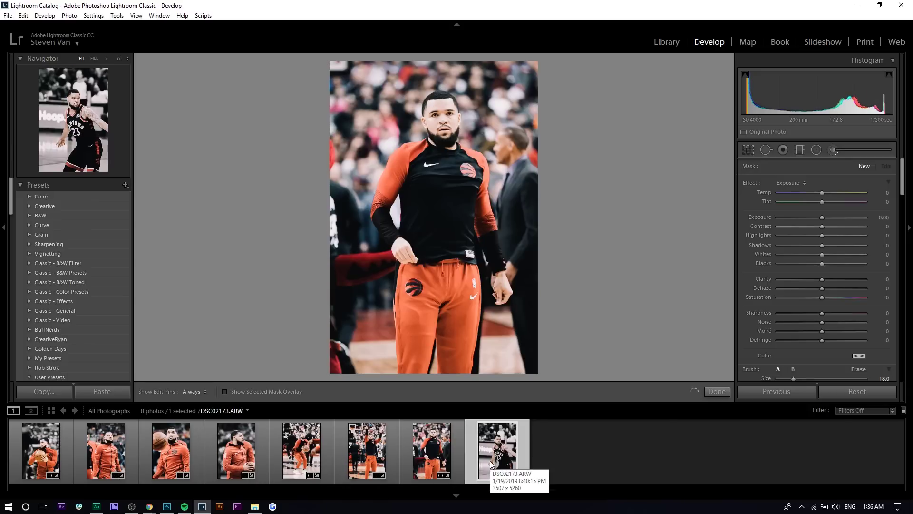